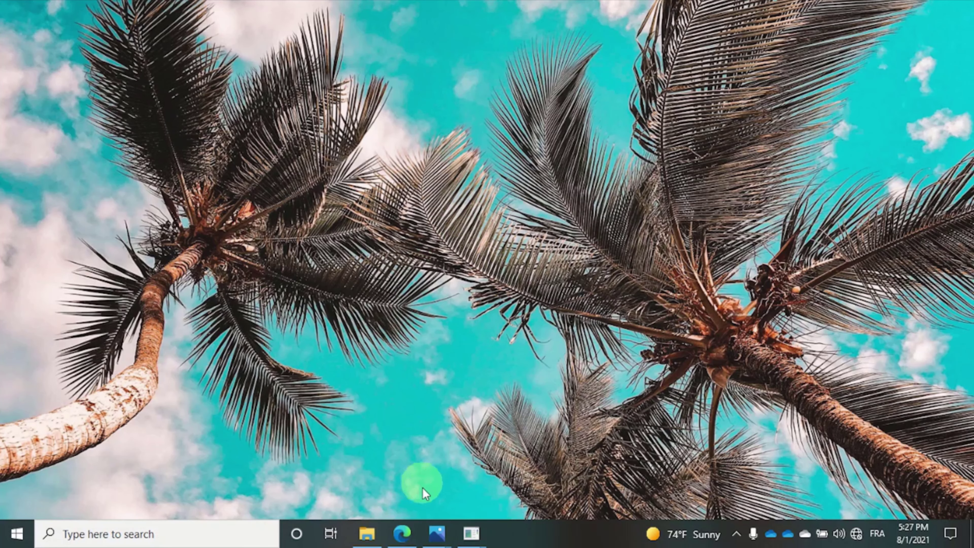
Step: Show the taskbar previews of the open Photos windows to reach '1 - The 2 Wi-Fi bands.png'
click(433, 534)
Step: View 'The 2 Wi-Fi bands.png', then switch to '2 - Differences between Wi-Fi bands.png'
click(357, 463)
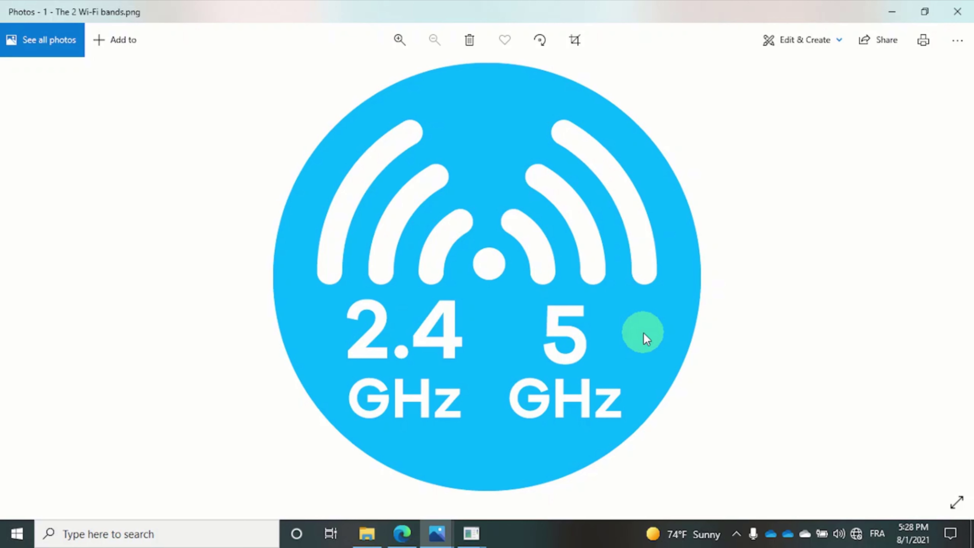
click(437, 534)
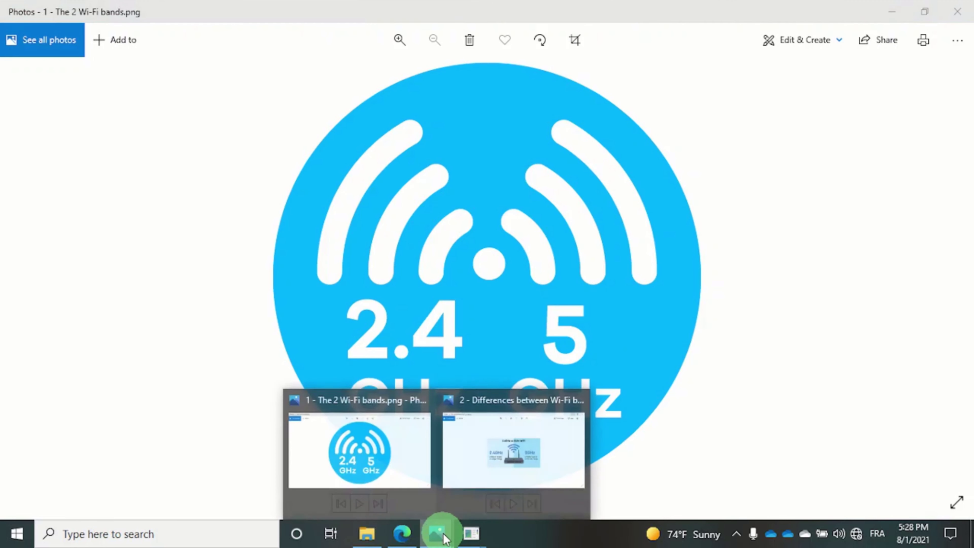
click(487, 475)
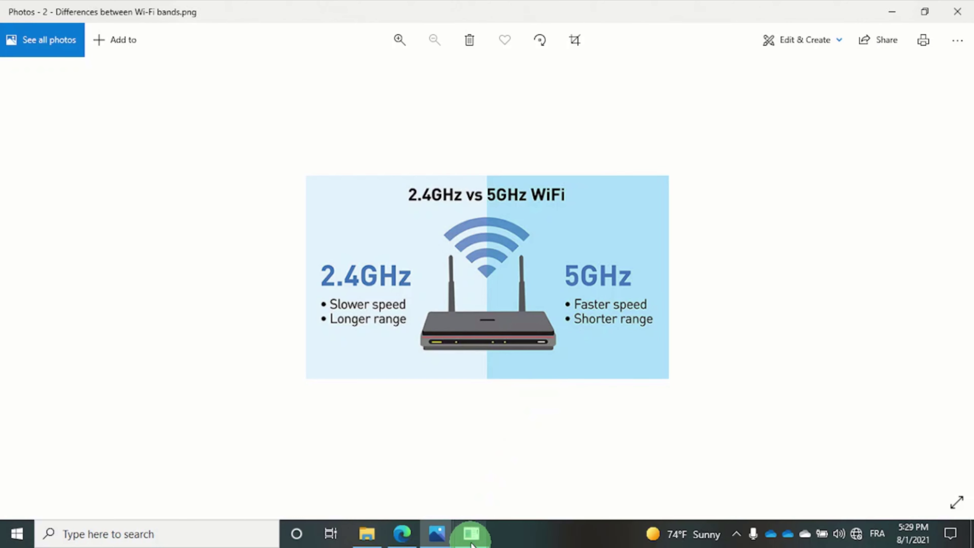
click(473, 534)
Step: Search the phone's Settings for 'AP band' and open the AP Band result on the hotspot page
click(536, 489)
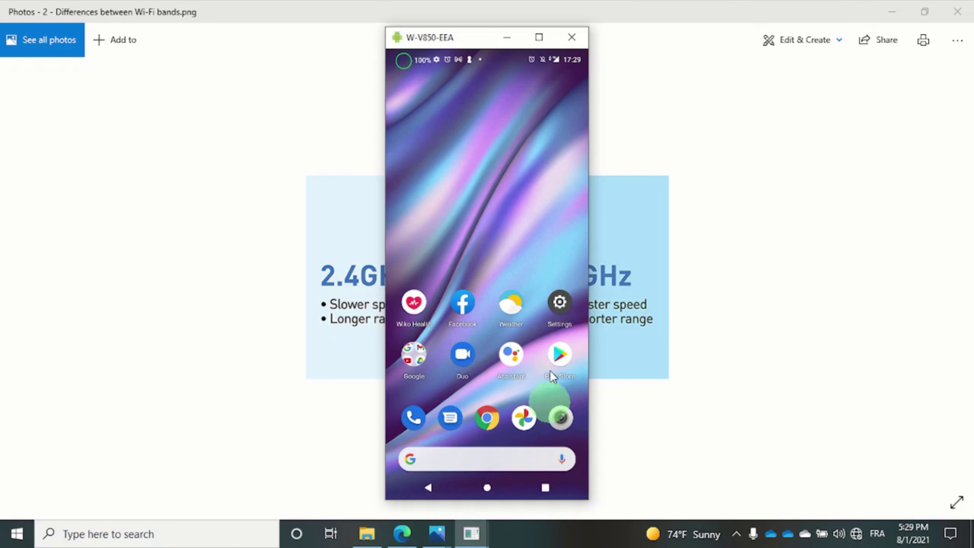
click(565, 314)
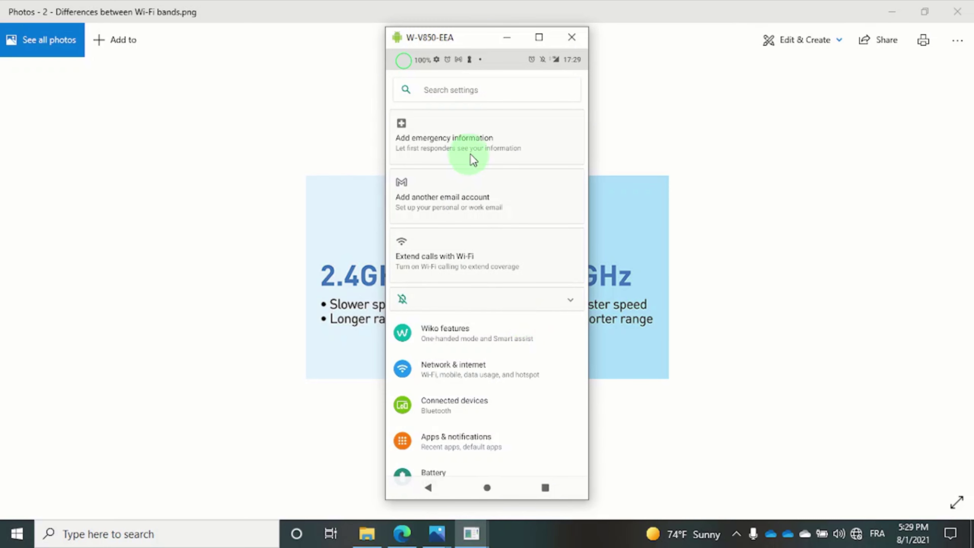
click(493, 99)
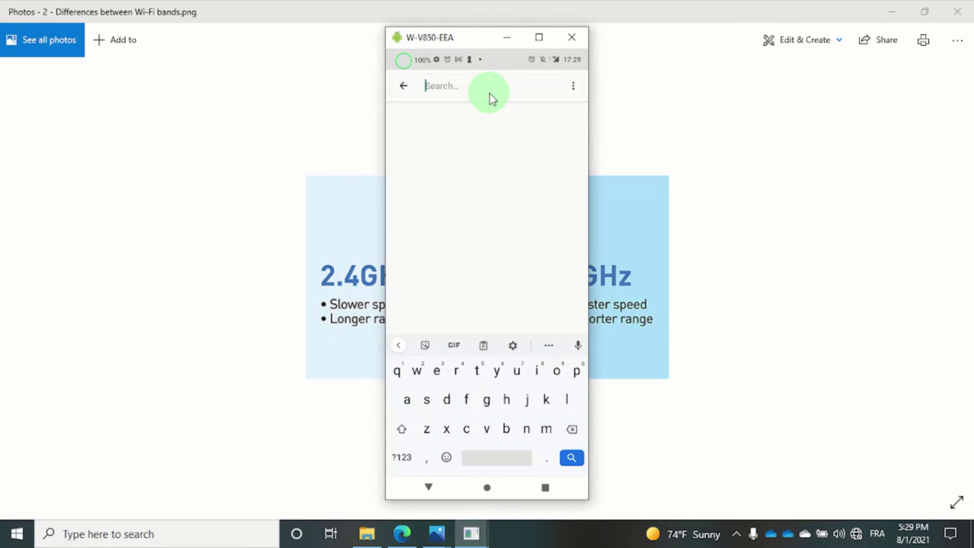
text(AP band)
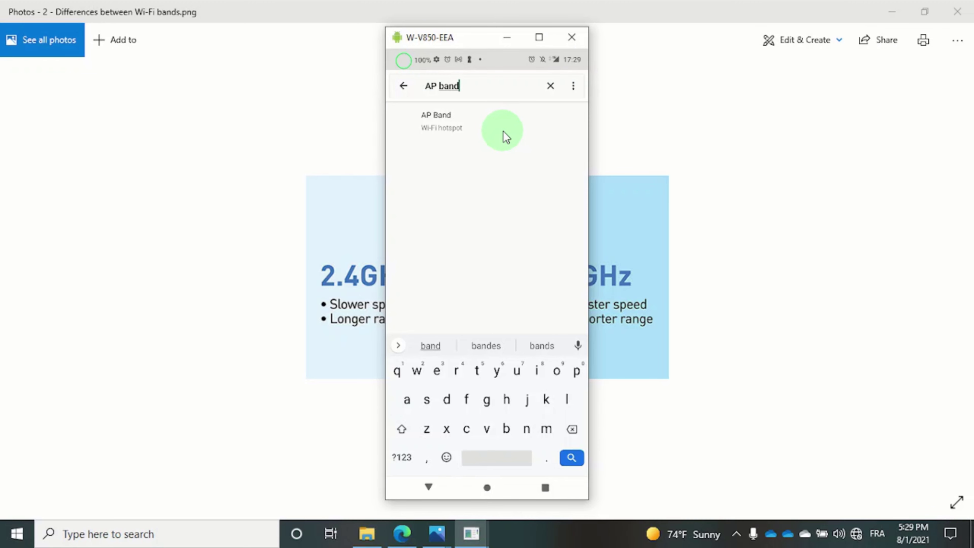
click(463, 127)
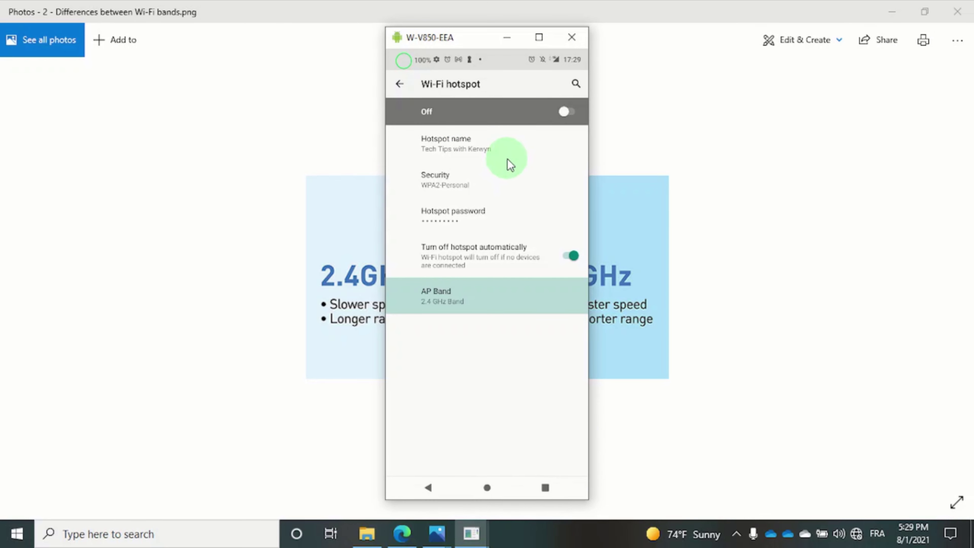
click(439, 301)
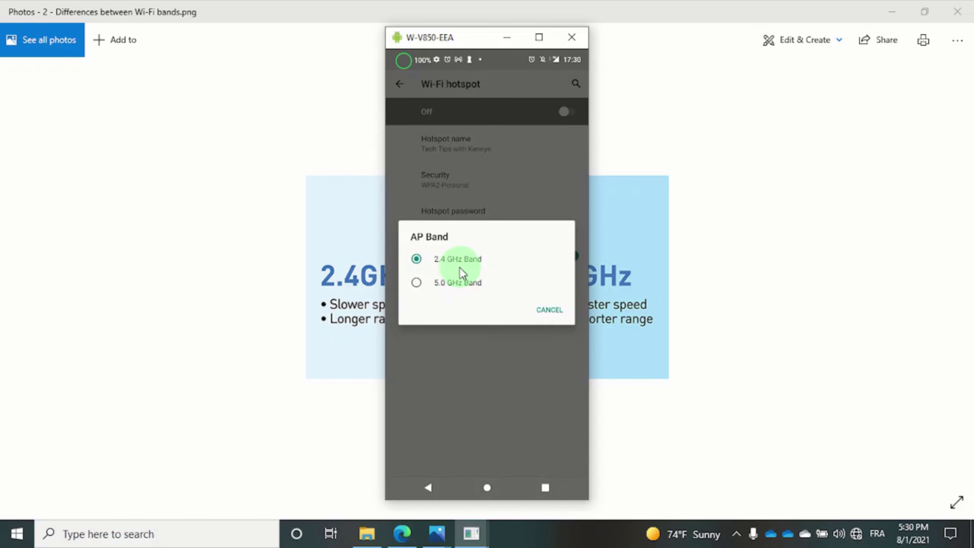
click(475, 369)
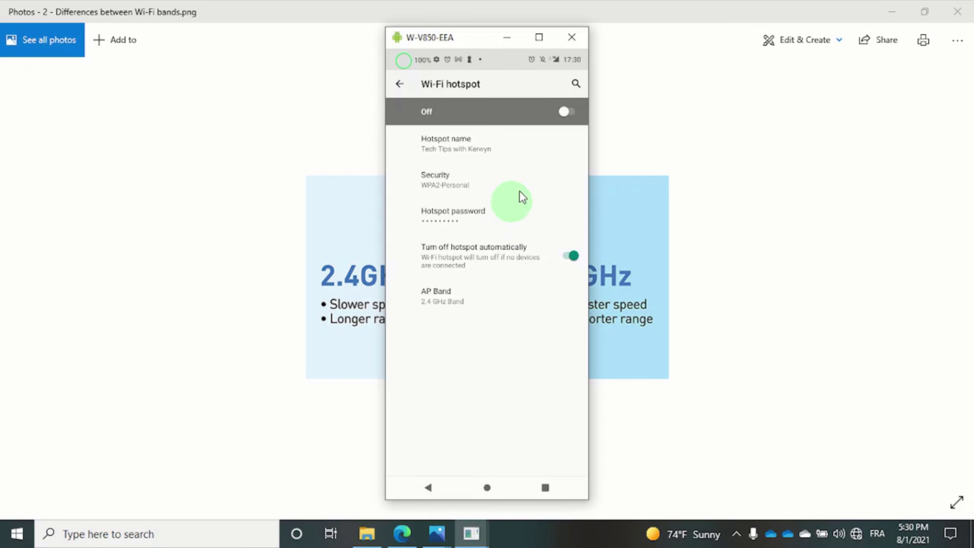
Step: Turn on the phone's 2.4 GHz hotspot and connect the PC to its Wi-Fi network
click(575, 112)
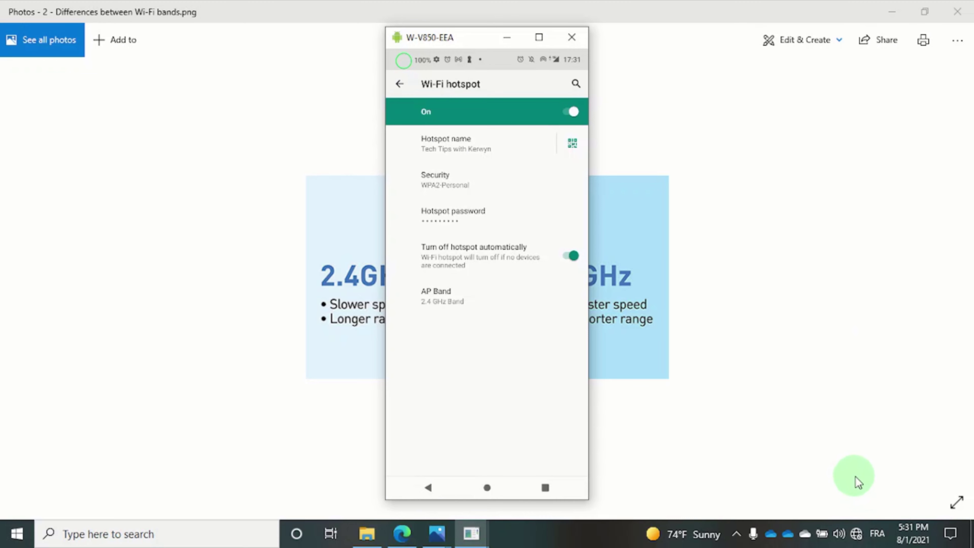
click(856, 535)
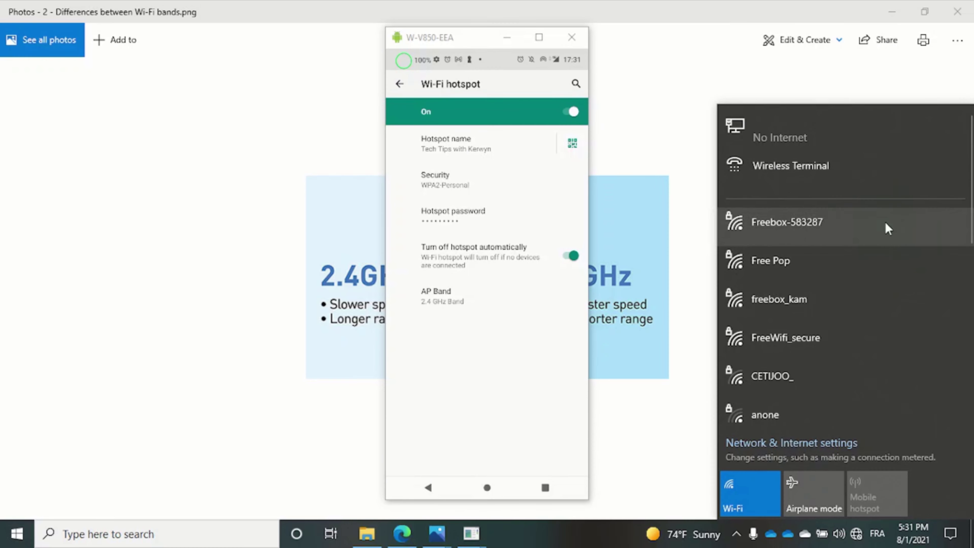
scroll(845, 277, down, 2)
scroll(844, 276, down, 9)
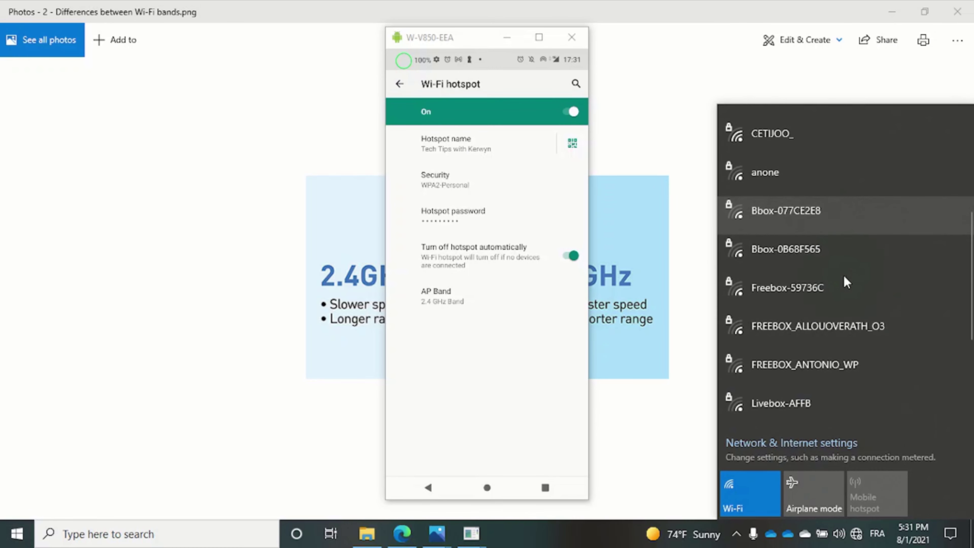
scroll(847, 282, up, 12)
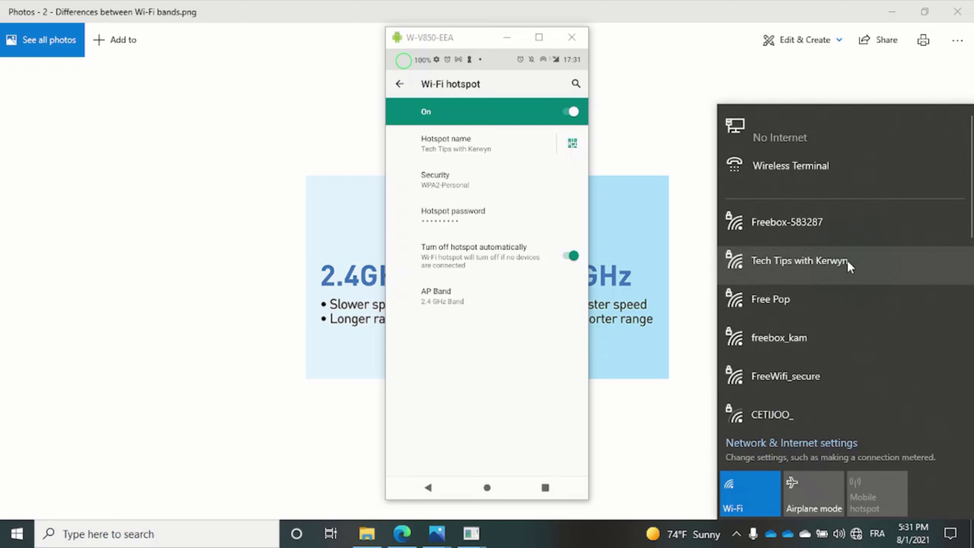
click(836, 259)
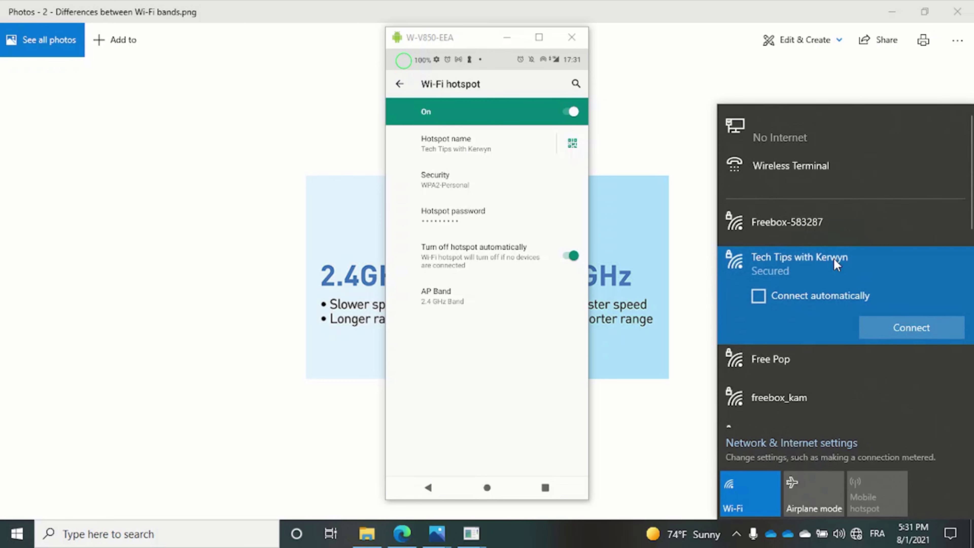
click(910, 329)
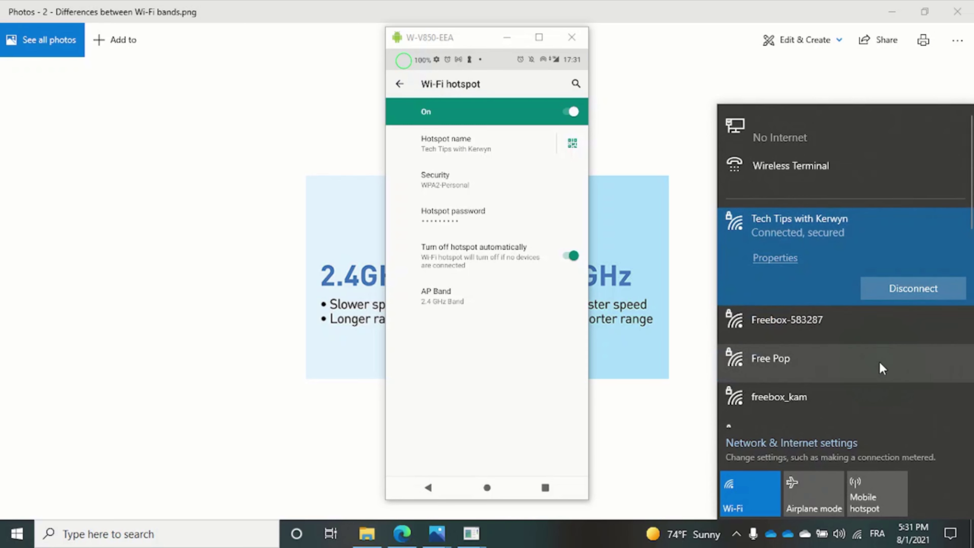
drag(187, 326, 161, 340)
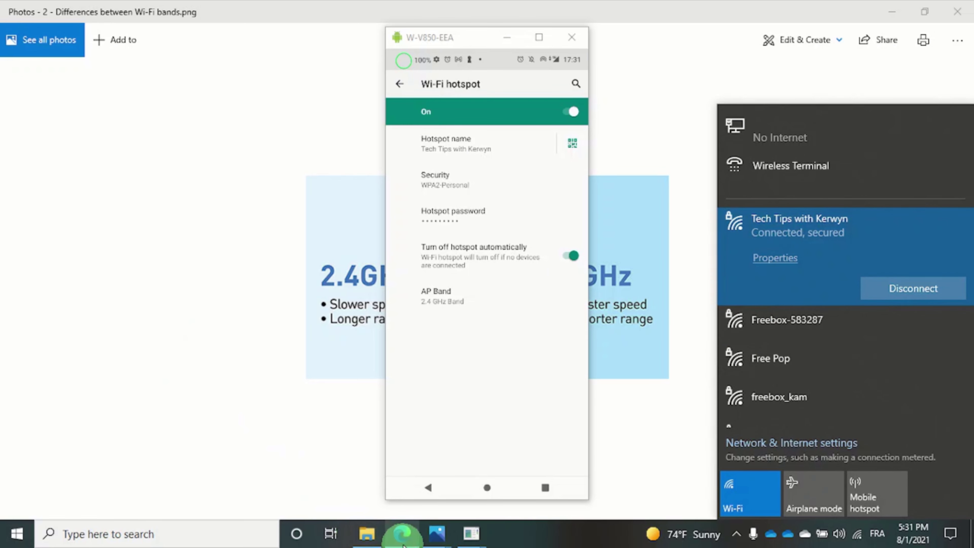
Step: Open the Speedtest by Ookla search result in a new Edge tab and switch to it
click(402, 534)
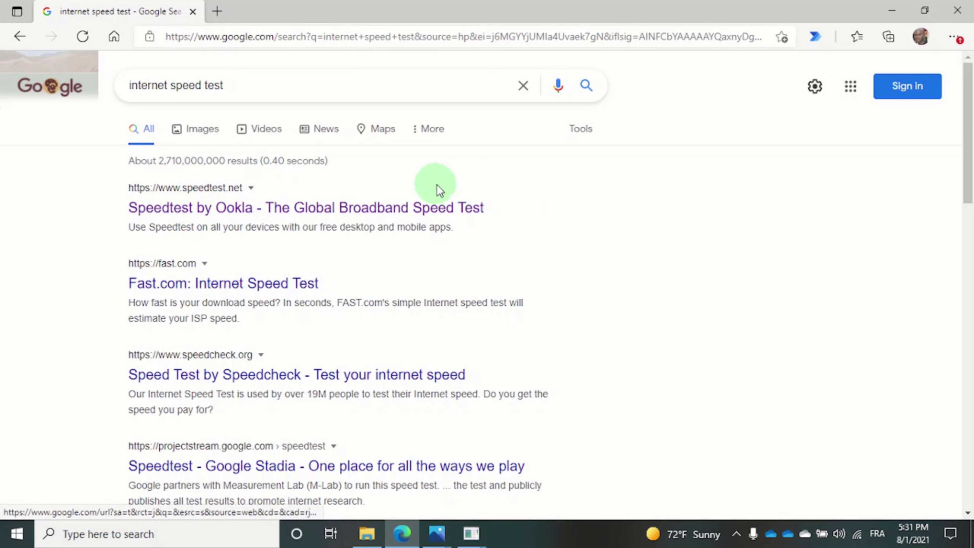
right_click(388, 207)
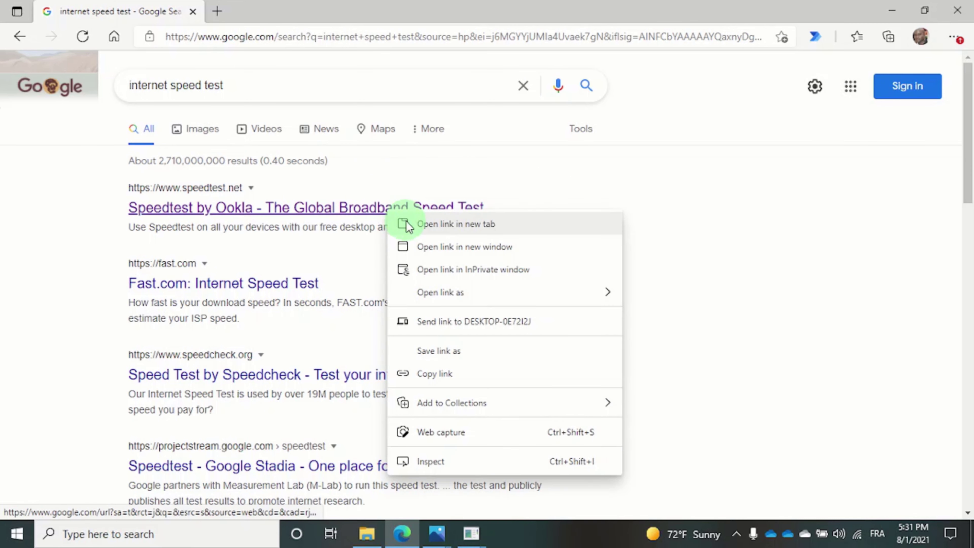
click(406, 224)
click(282, 10)
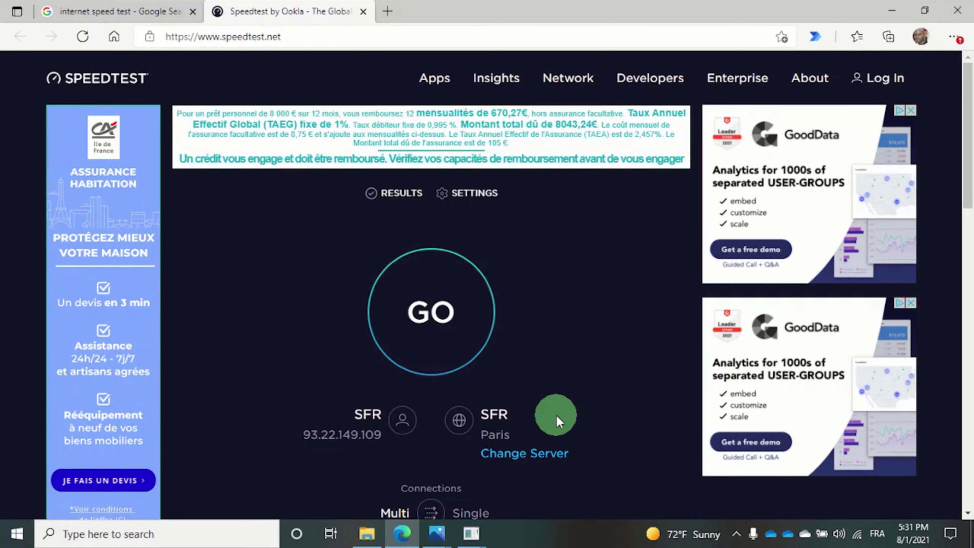
Step: Run a speed test over the 2.4 GHz hotspot: 23 ms ping, 24.30/10.54 Mbps down/up
click(447, 311)
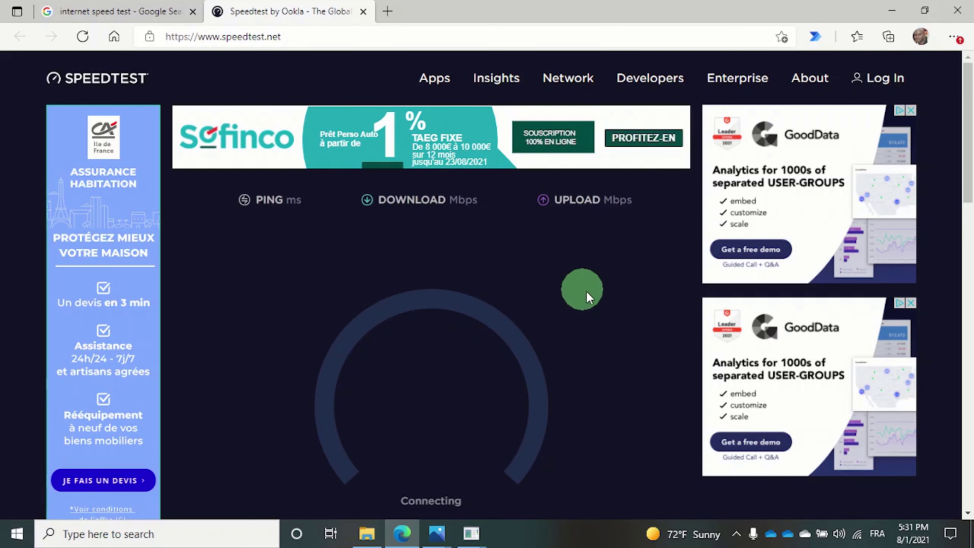
scroll(591, 294, down, 2)
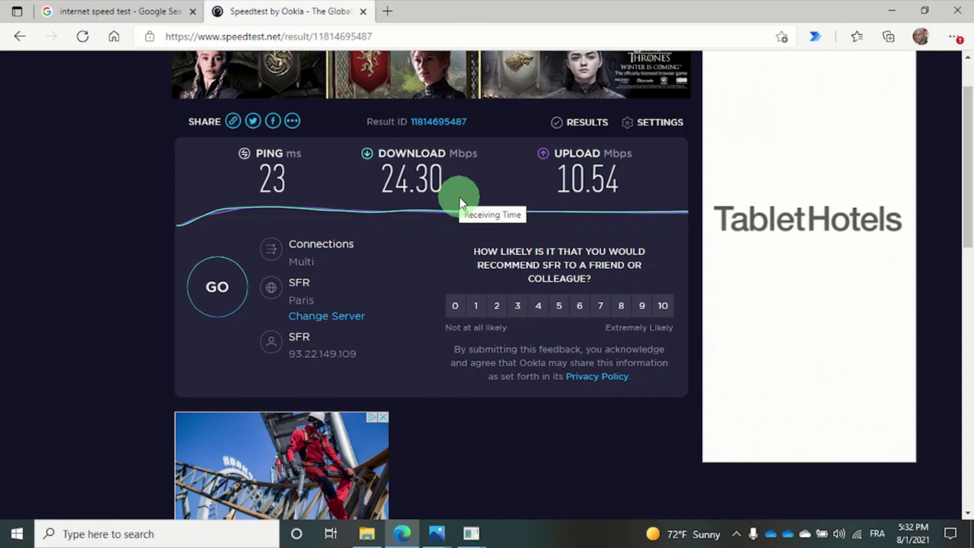
Step: Disconnect the PC from the hotspot, switch the hotspot off, and set AP Band to 5.0 GHz
click(859, 535)
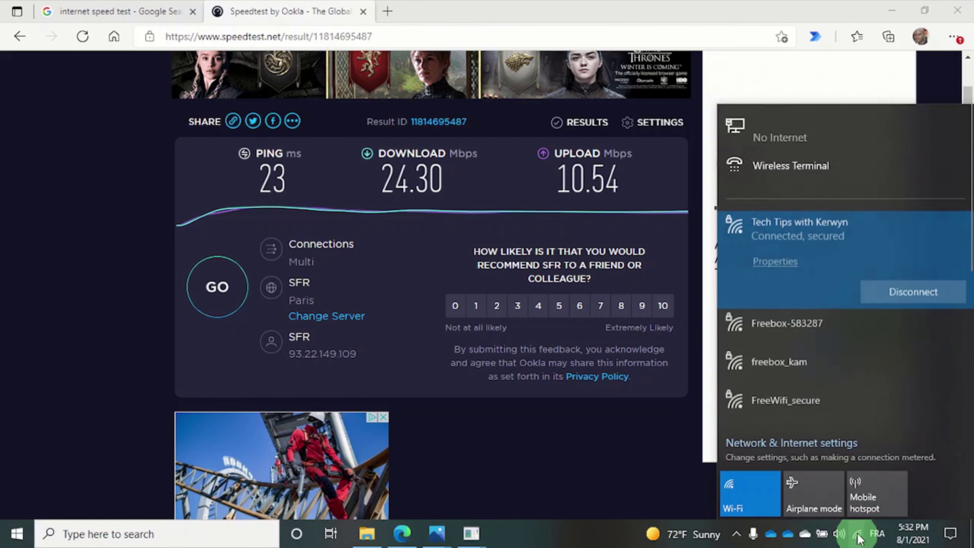
click(900, 291)
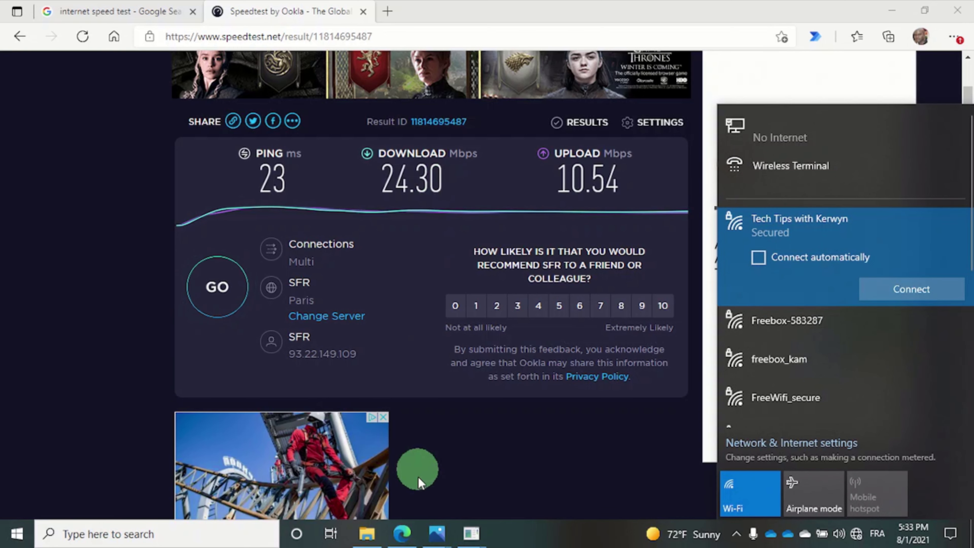
click(472, 539)
click(537, 465)
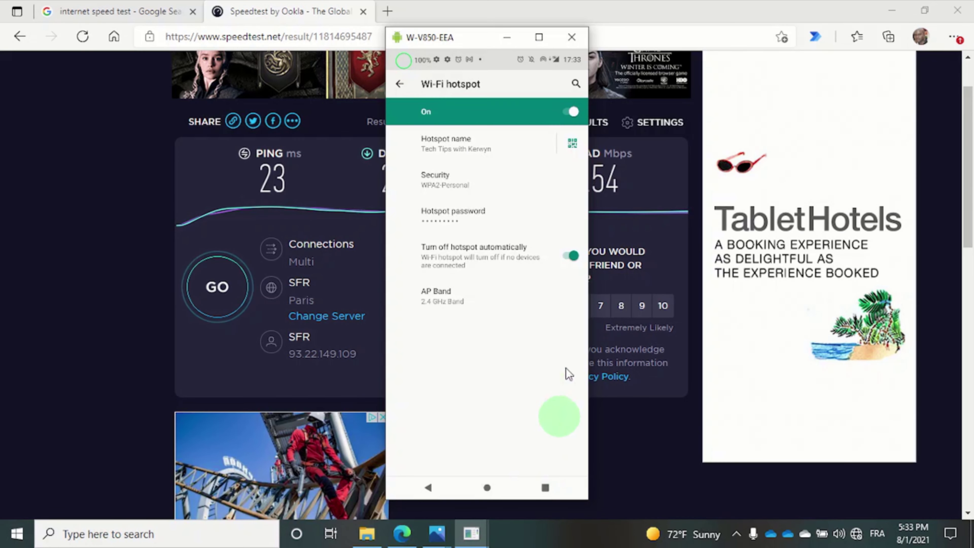
click(567, 114)
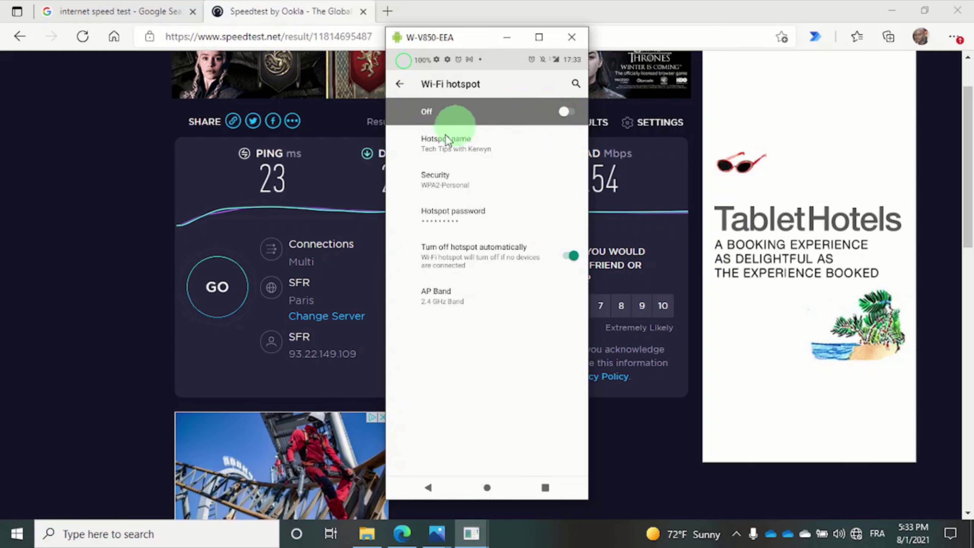
click(441, 299)
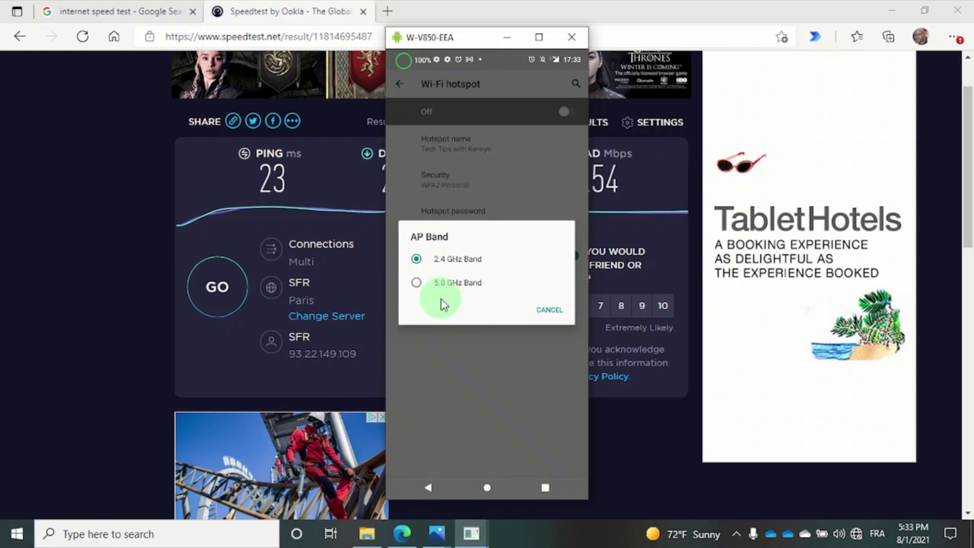
click(417, 284)
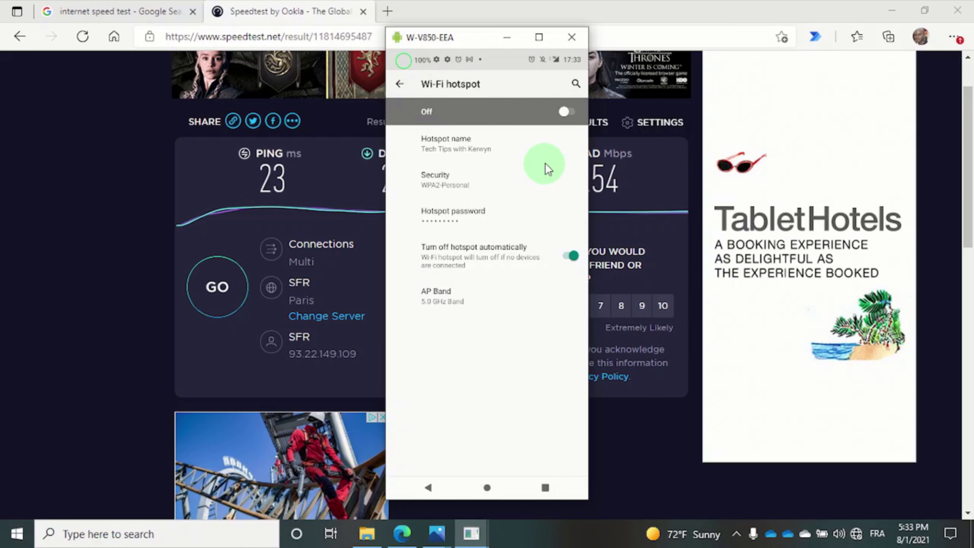
Step: Switch the 5.0 GHz hotspot back on and reconnect the PC to its network
click(573, 111)
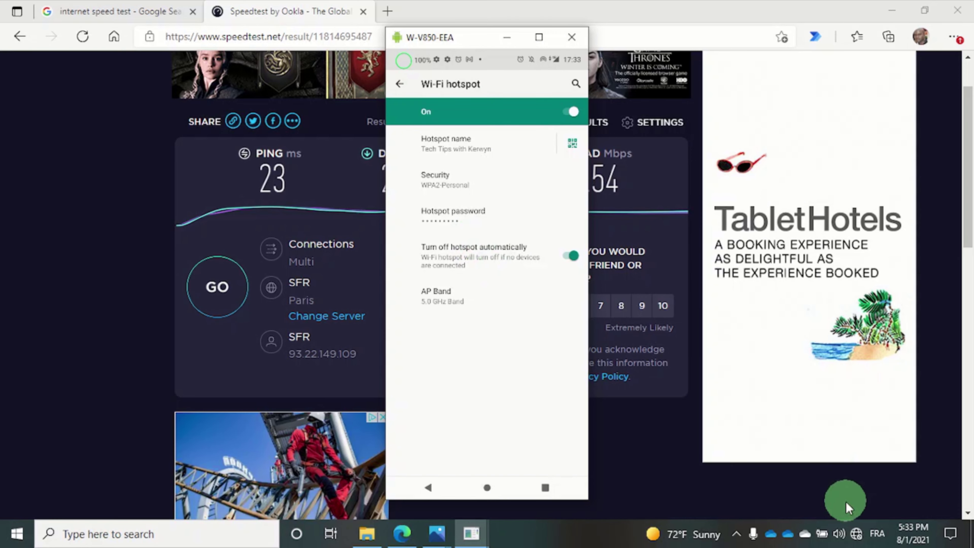
click(857, 539)
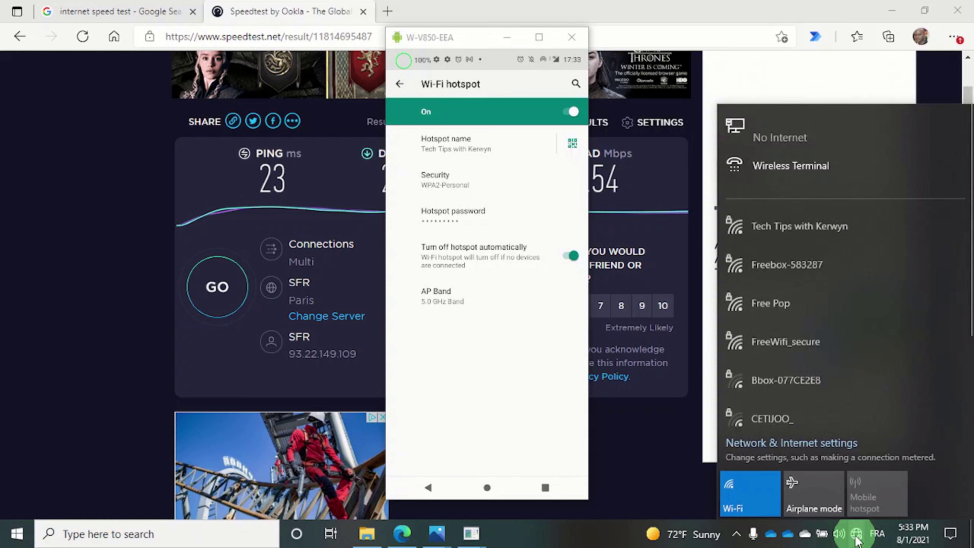
click(845, 224)
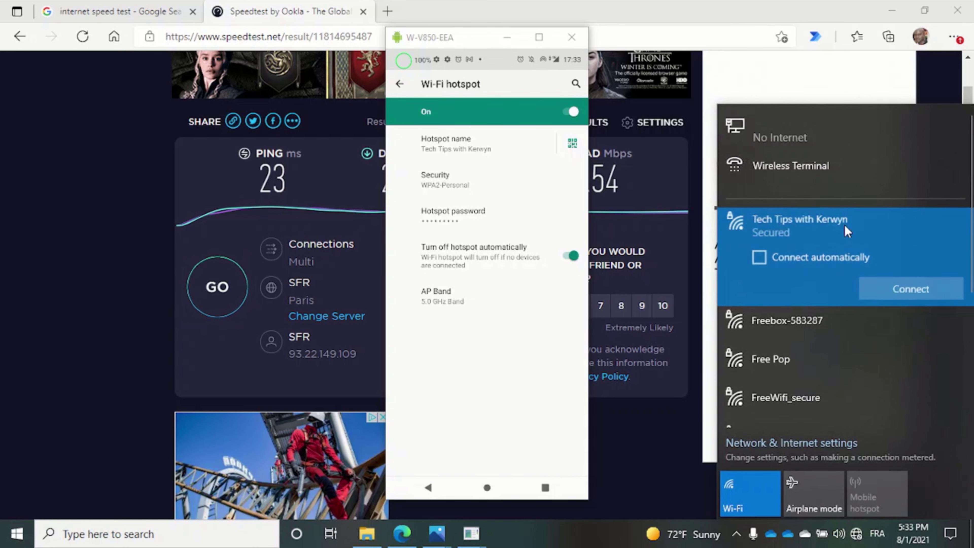
click(907, 291)
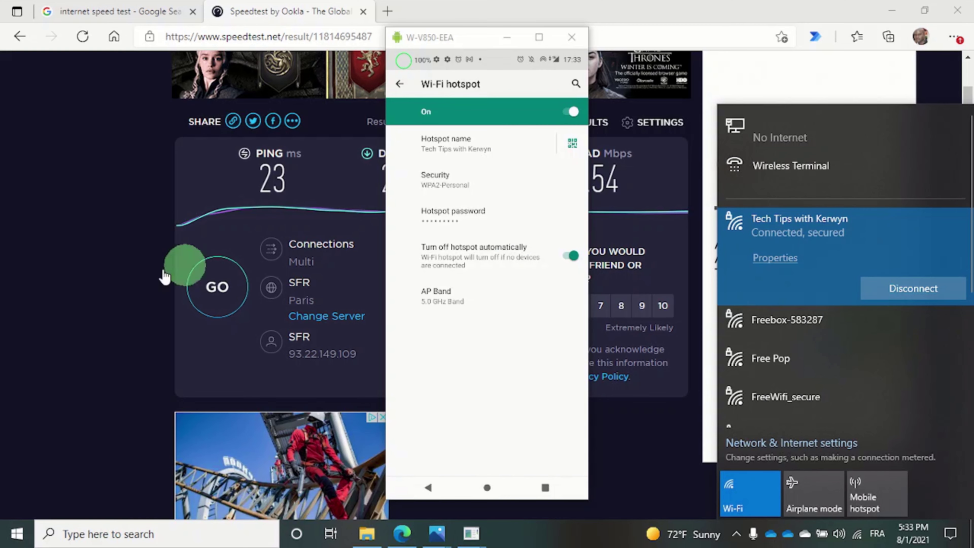
Step: Open Speedtest by Ookla from the search results in a third tab, glancing back at the 24.30 Mbps result
click(54, 324)
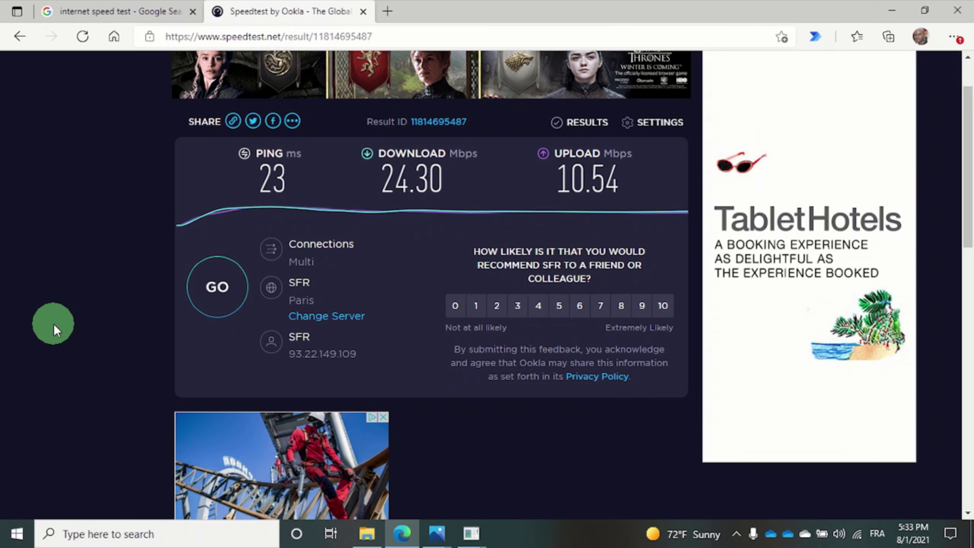
click(72, 13)
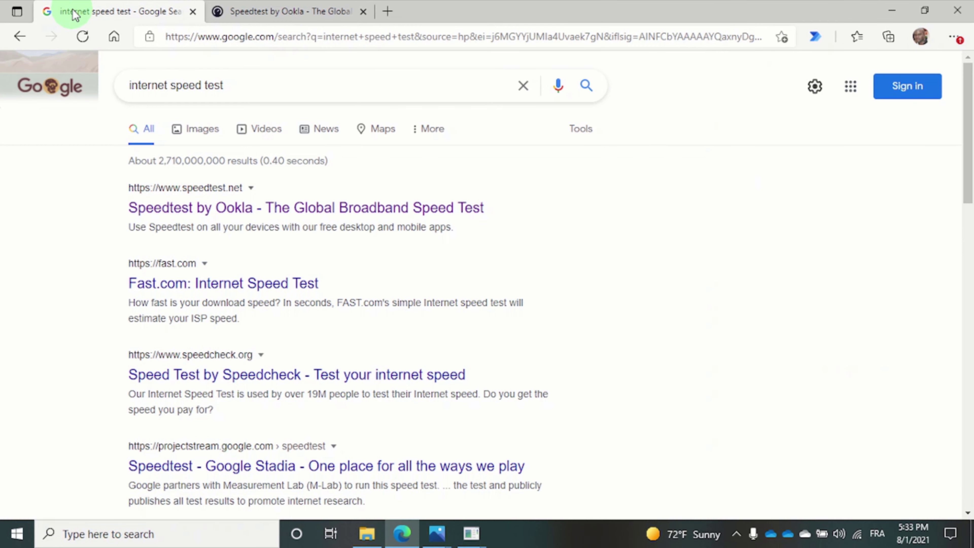
right_click(409, 209)
click(431, 217)
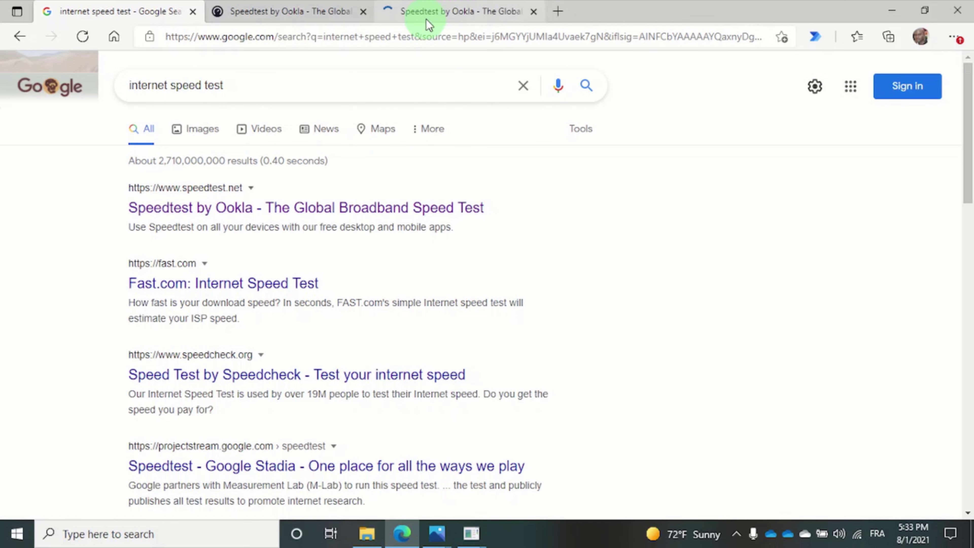
click(428, 11)
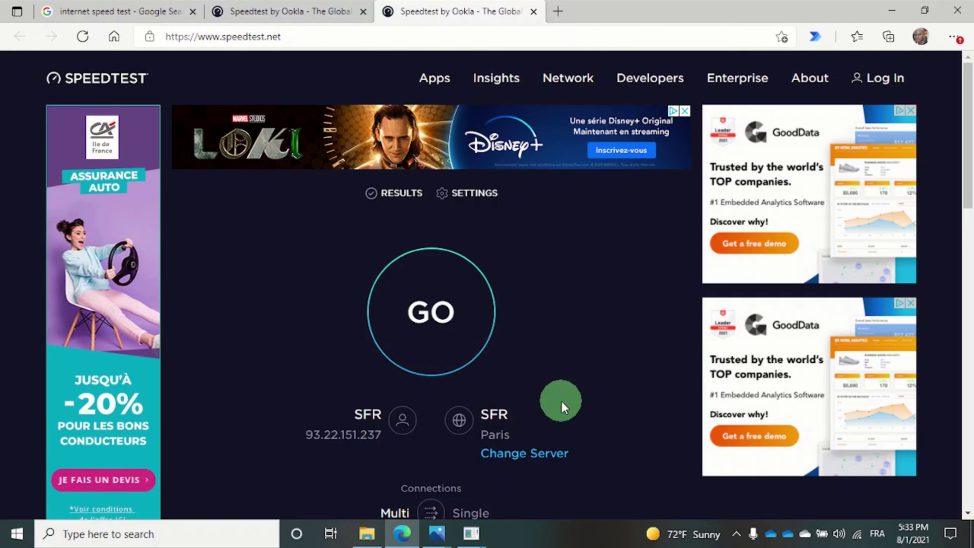
click(280, 16)
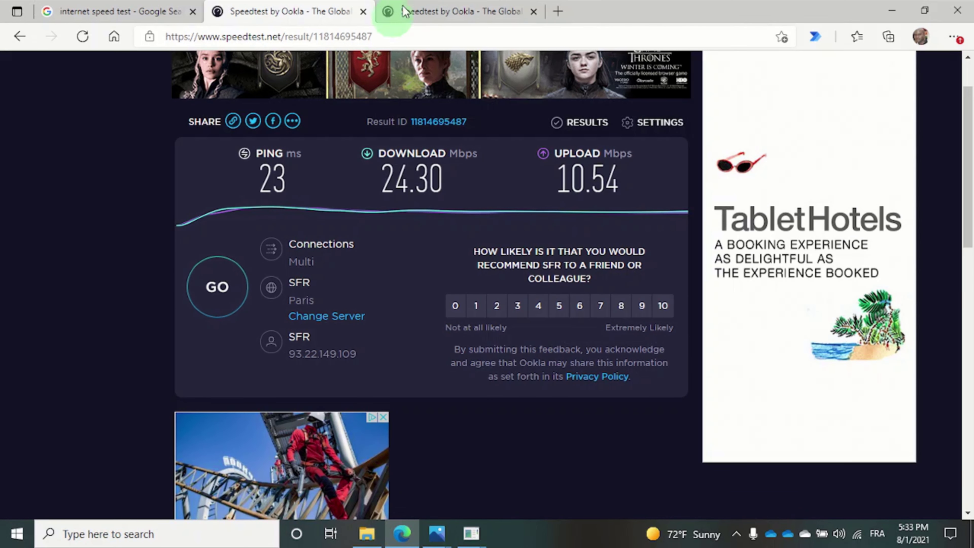
click(453, 9)
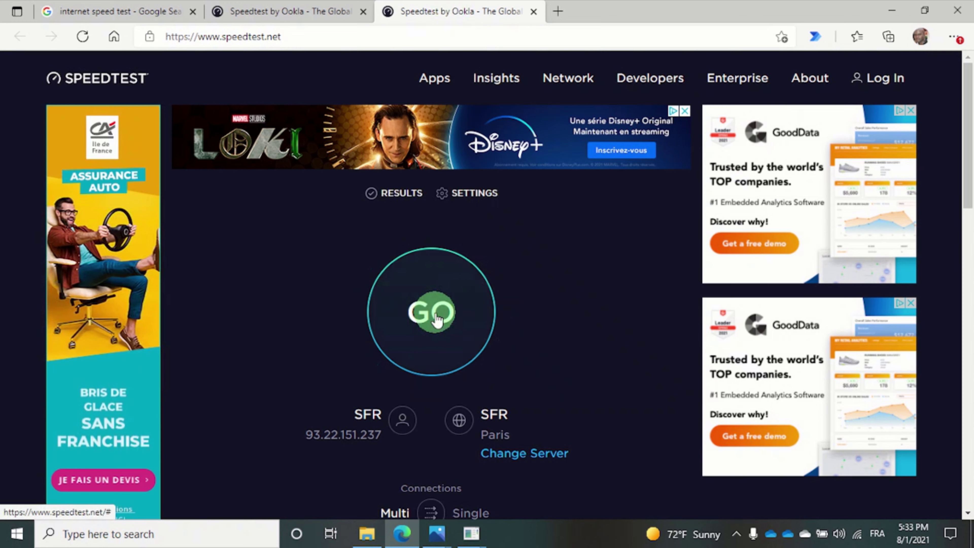
Step: Run a speed test over the 5.0 GHz hotspot: 29 ms ping, 31.24/4.99 Mbps down/up
click(437, 319)
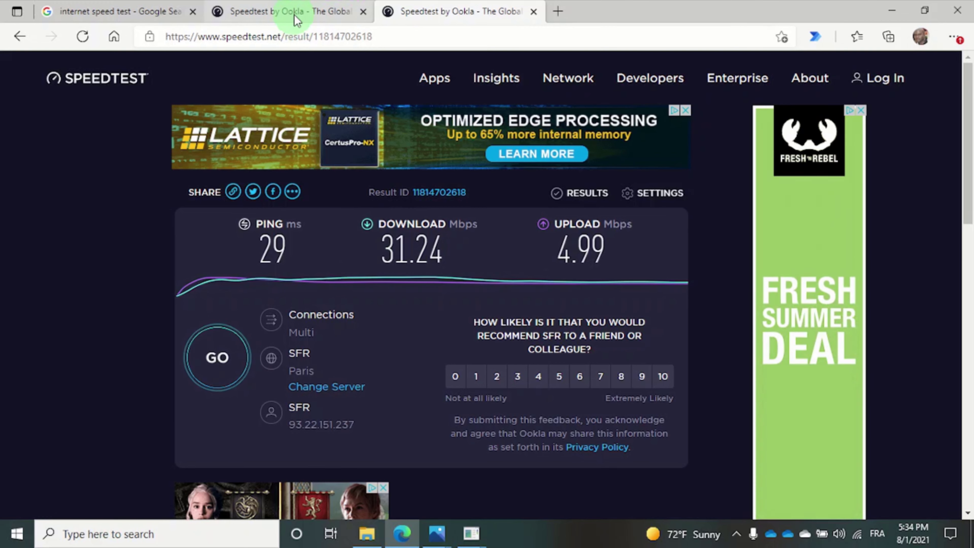
Step: Compare the 24.30 and 31.24 Mbps download results, then disconnect the PC from the phone hotspot
click(284, 11)
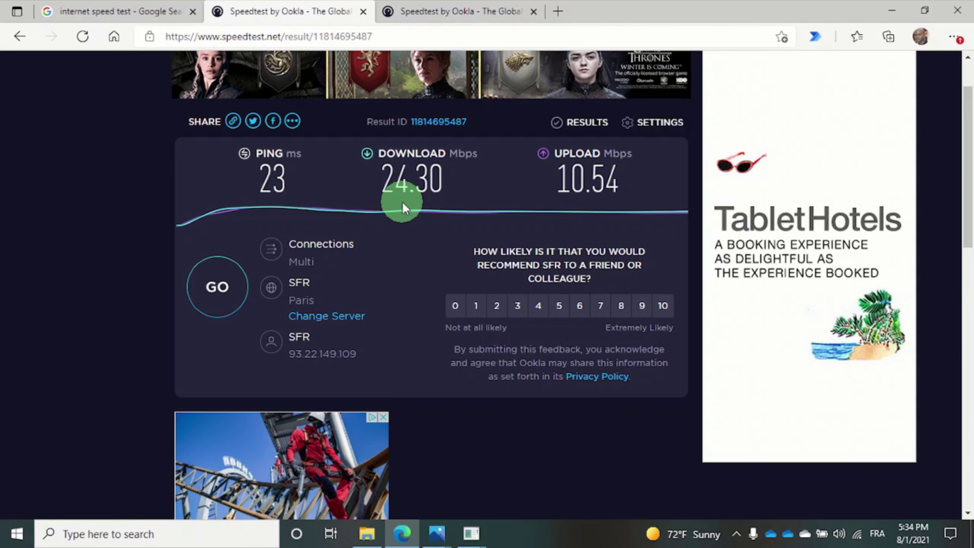
click(437, 23)
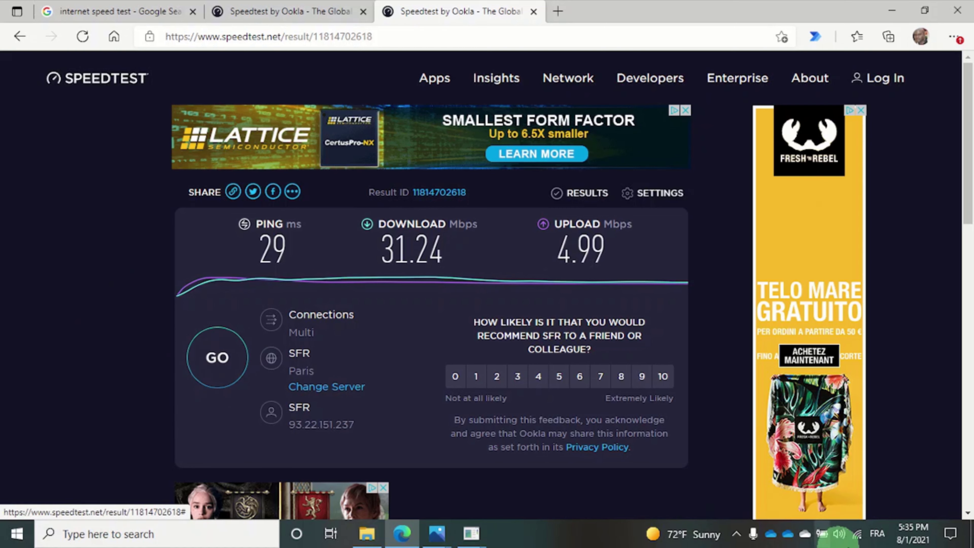
click(858, 534)
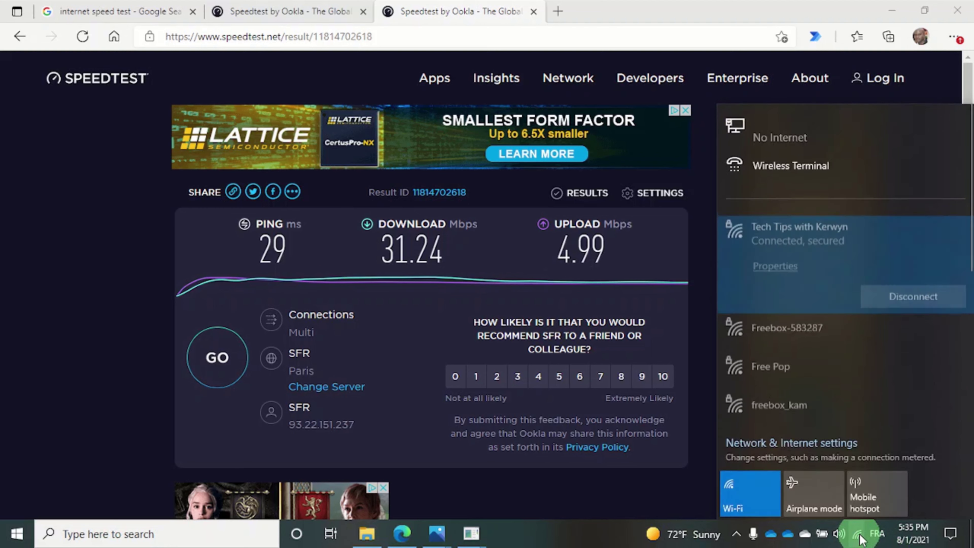
click(913, 290)
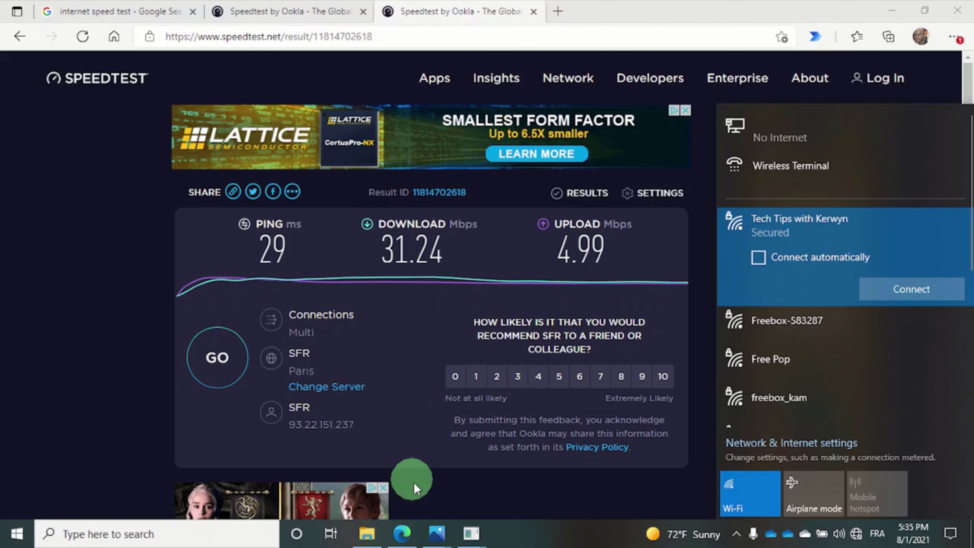
click(471, 534)
Step: Turn off the phone's Wi-Fi hotspot and minimize the W-V850-EEA window to reveal the 31.24 Mbps result
click(543, 452)
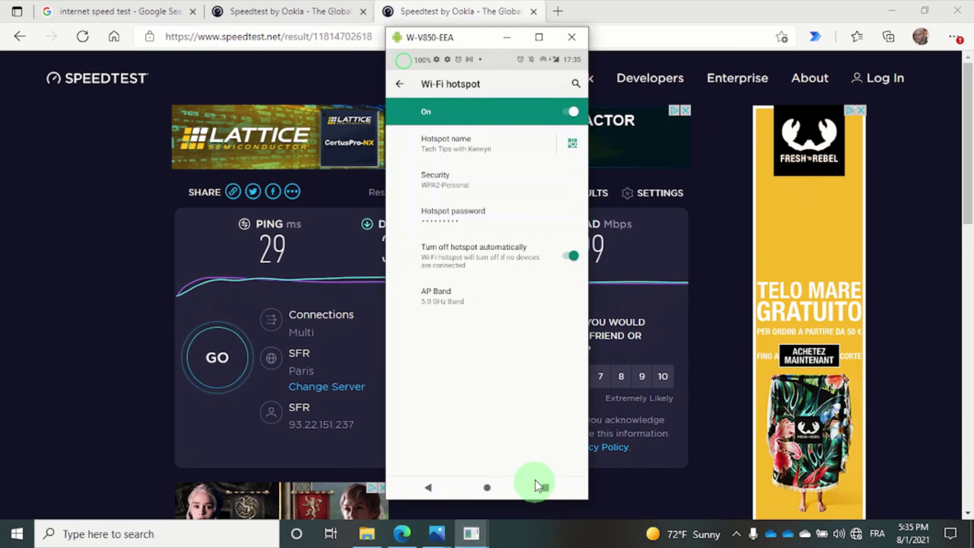
click(568, 114)
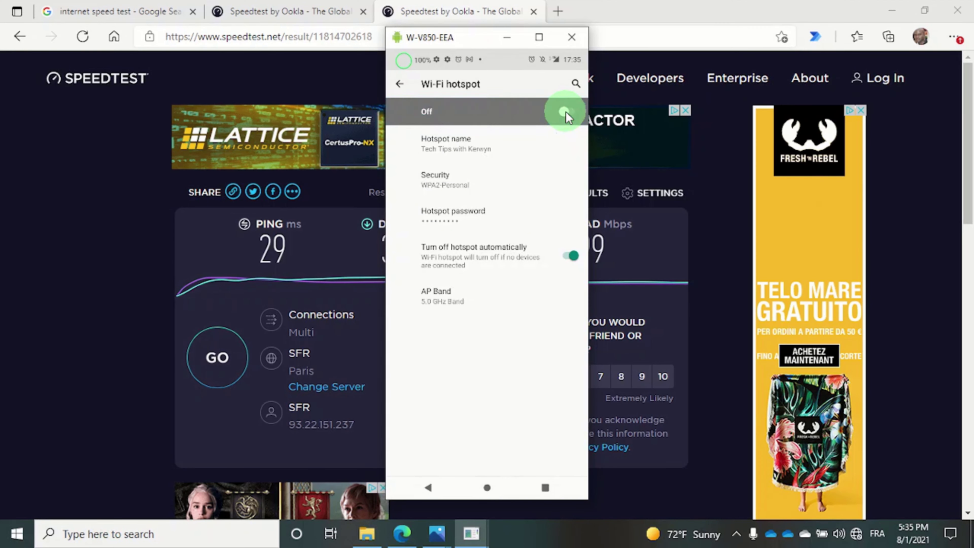
click(508, 37)
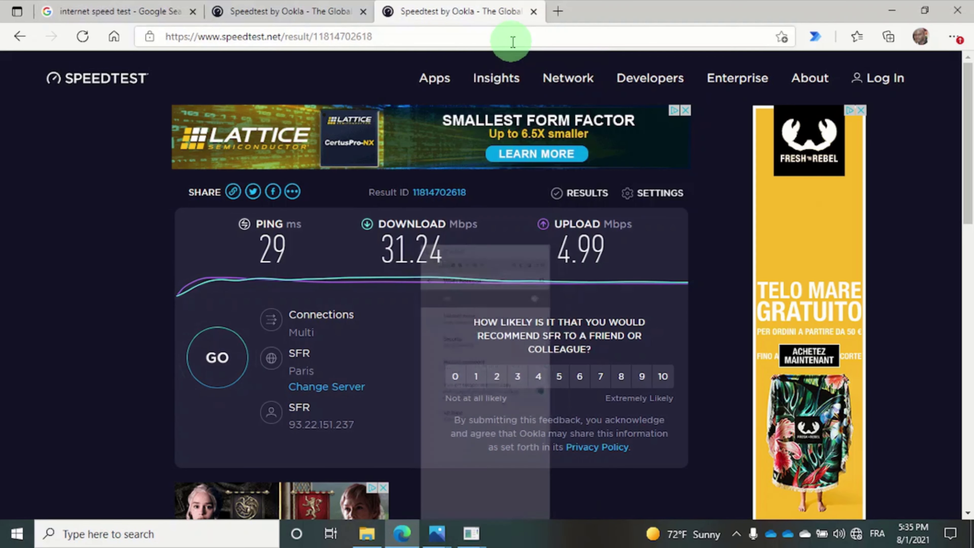
click(142, 212)
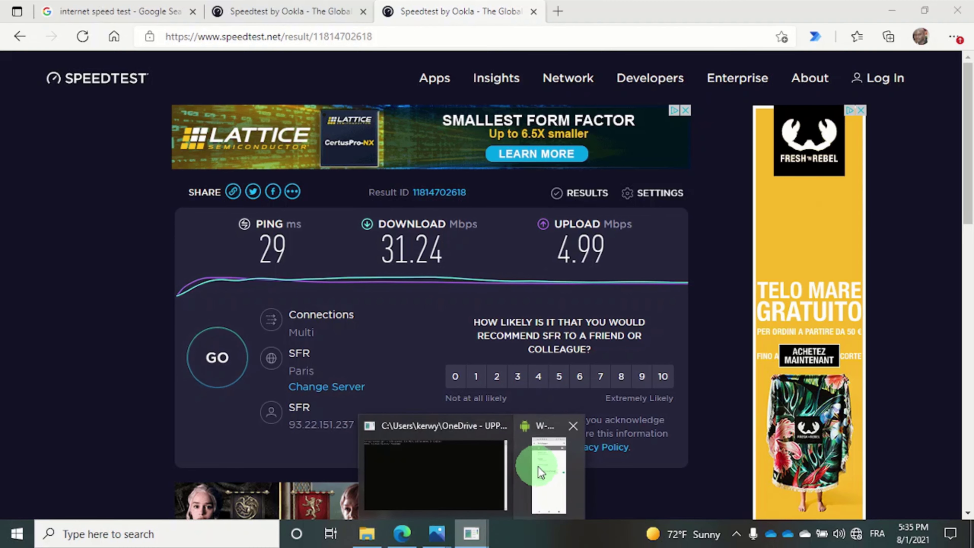
Step: Search the phone's Settings for 'usb tethering' and switch USB tethering on
click(542, 468)
click(567, 313)
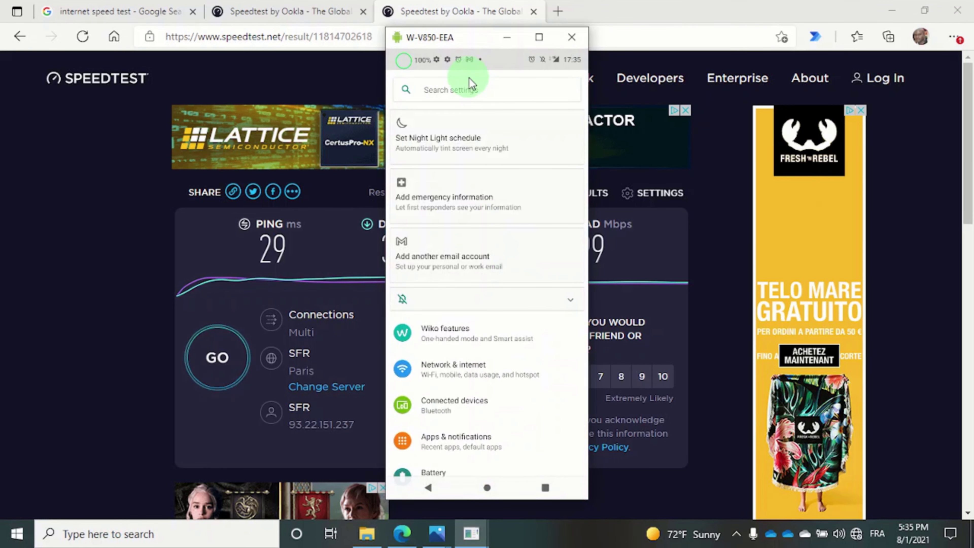
click(471, 84)
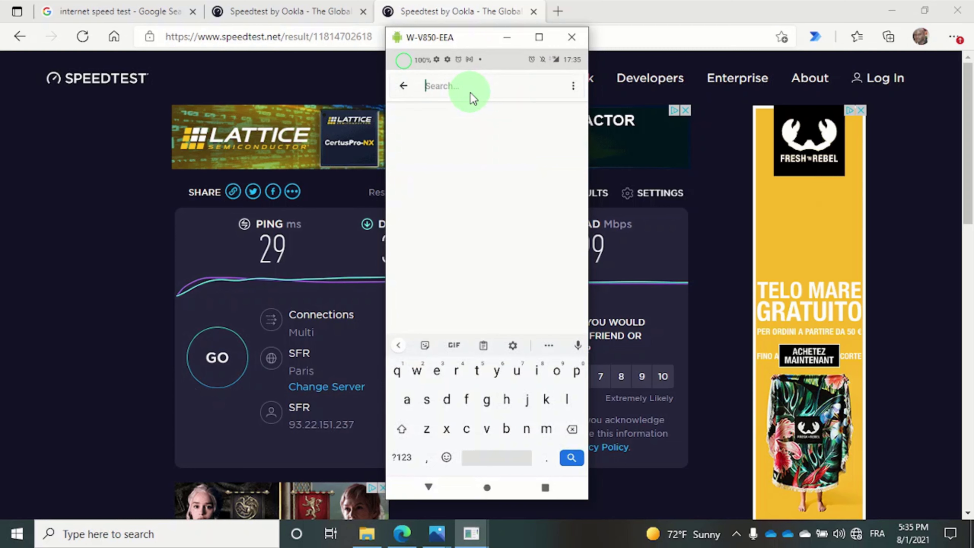
text(usb t)
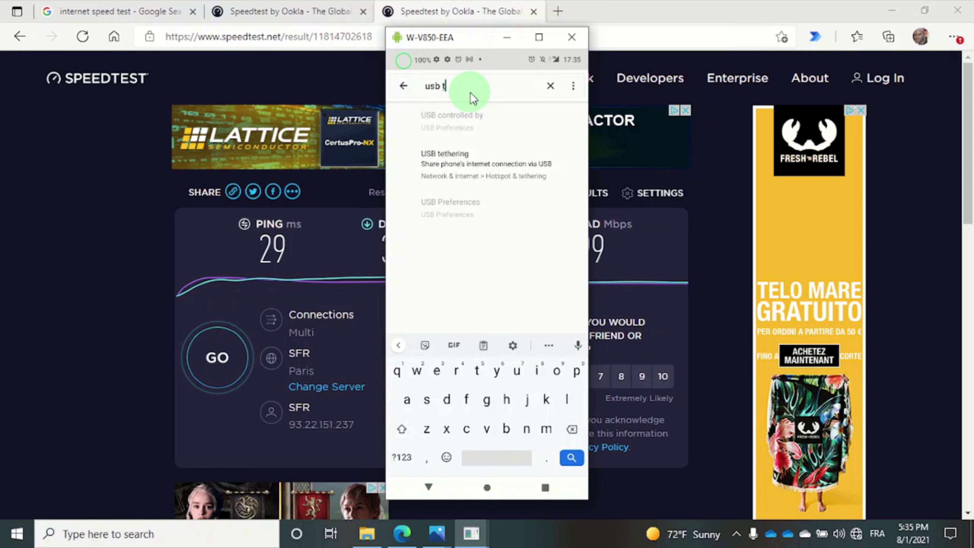
text(ethe)
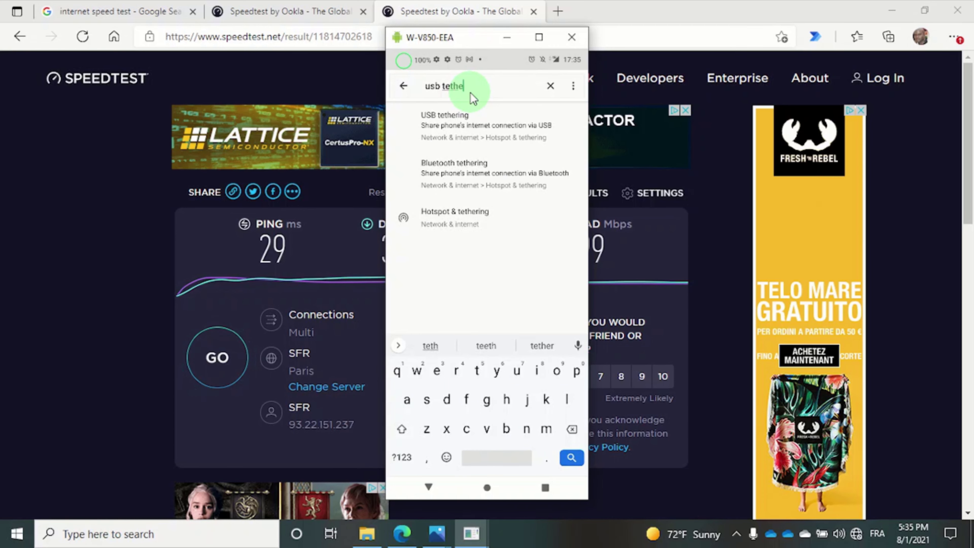
text(ring)
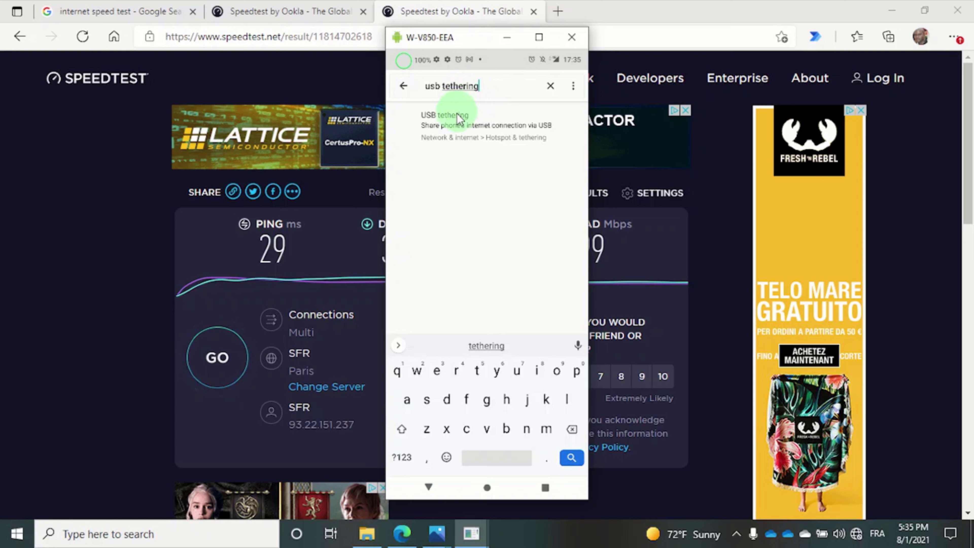
click(458, 117)
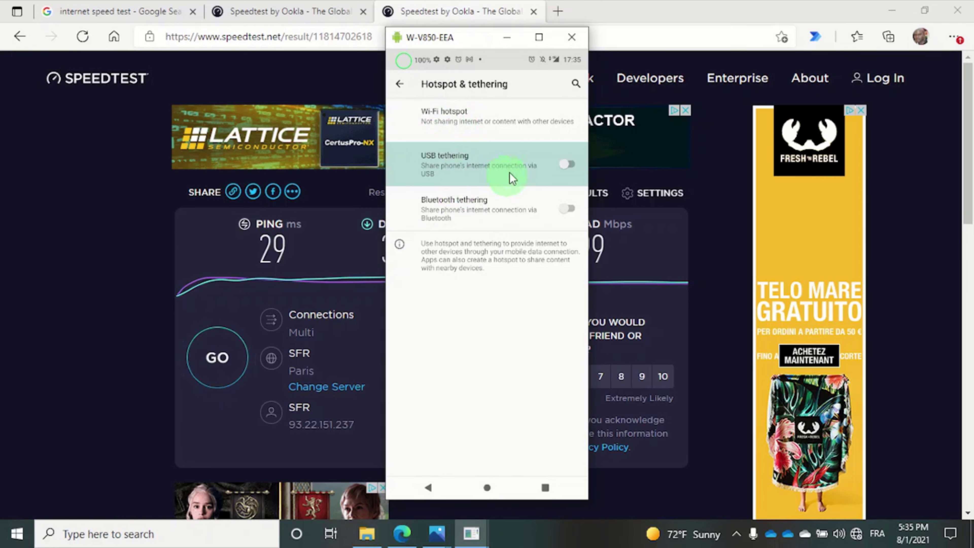
click(574, 166)
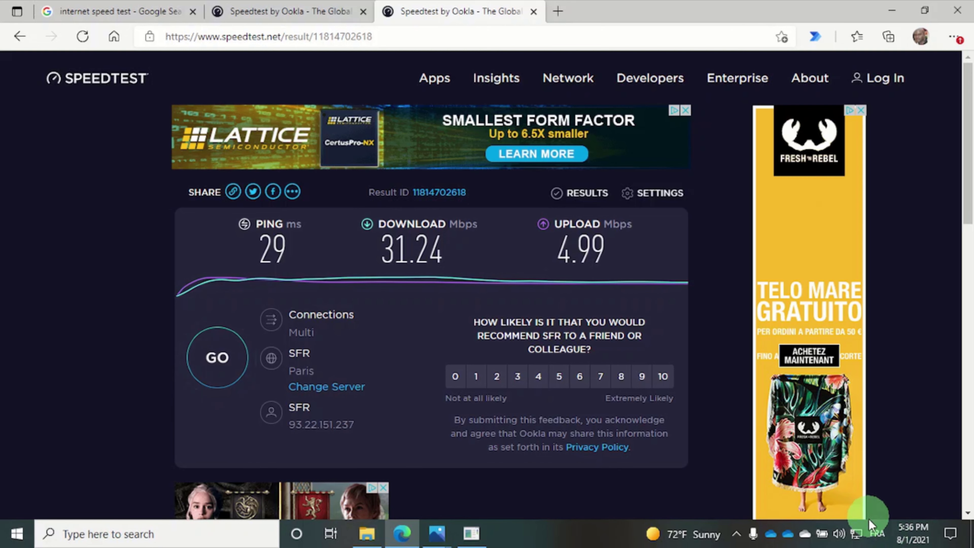
Step: Open the Speedtest by Ookla result from Google in a new fourth Edge tab
mouse_move(853, 545)
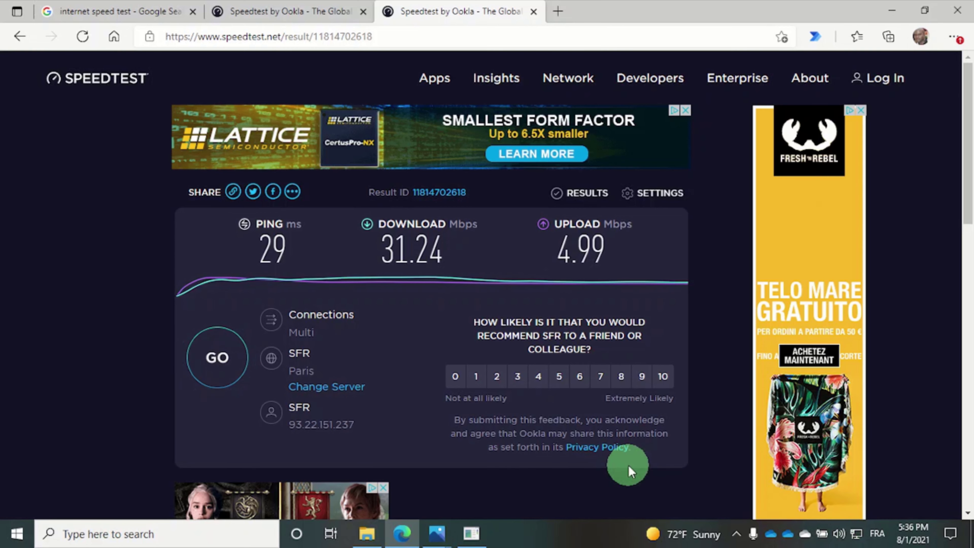
click(78, 14)
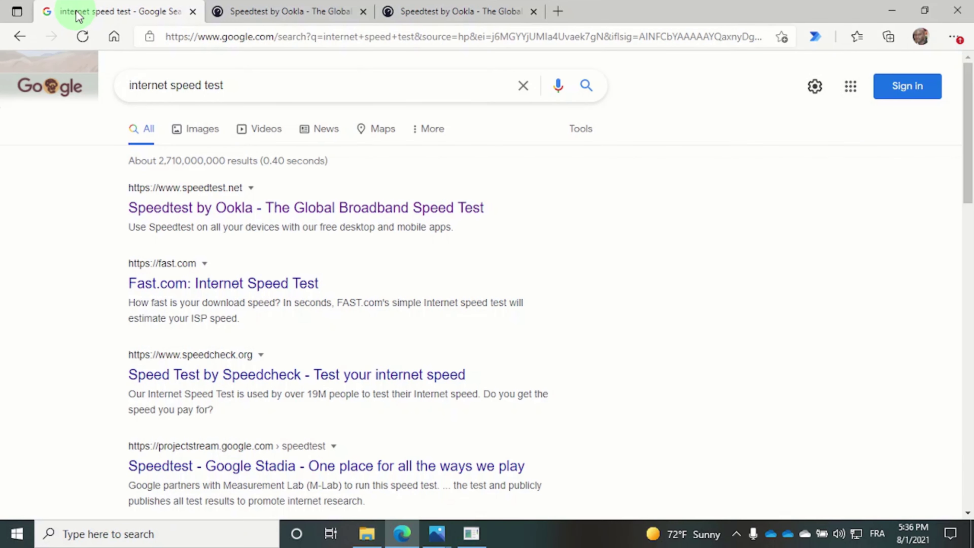
right_click(430, 212)
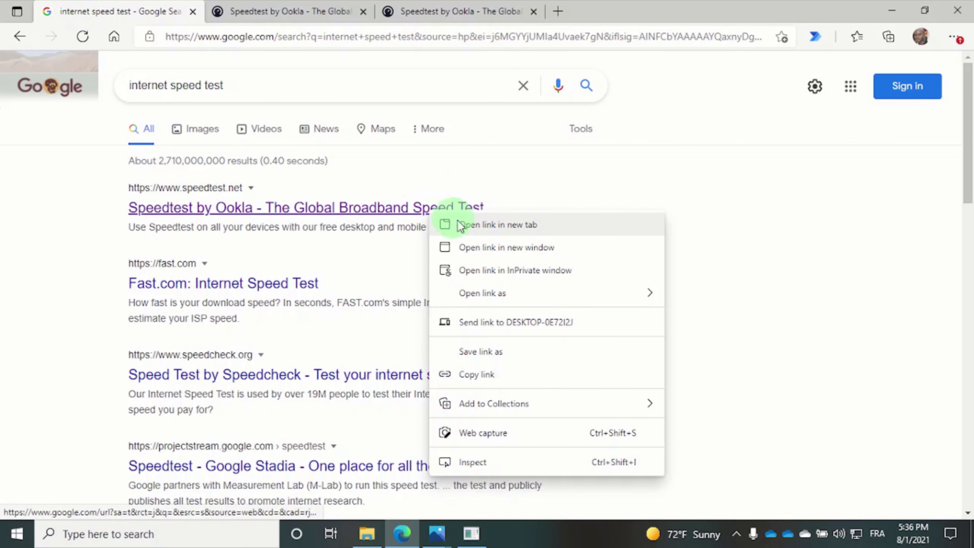
click(460, 226)
click(615, 14)
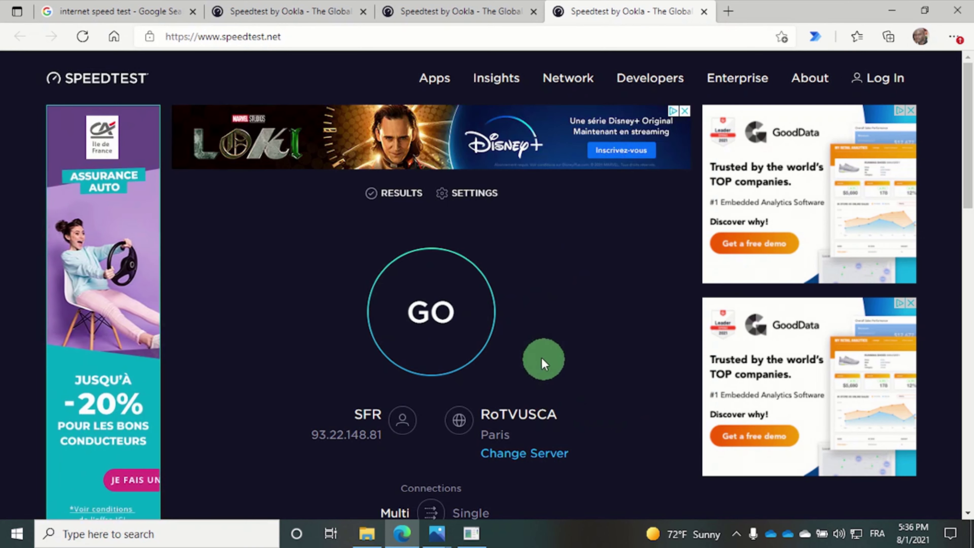
Step: Test against the Paris - SFR server: 26 ms ping, 38.34 Mbps down, 11.45 Mbps up
click(548, 457)
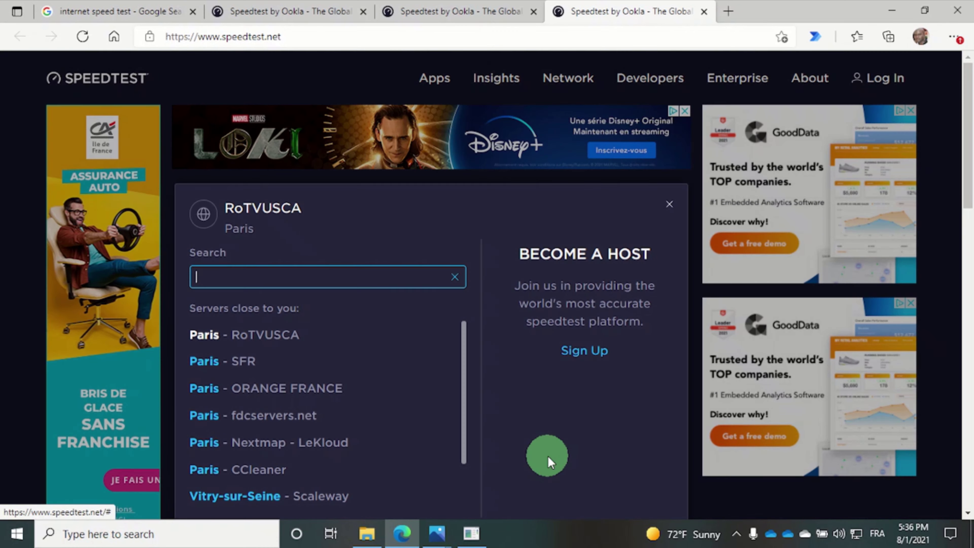
click(236, 361)
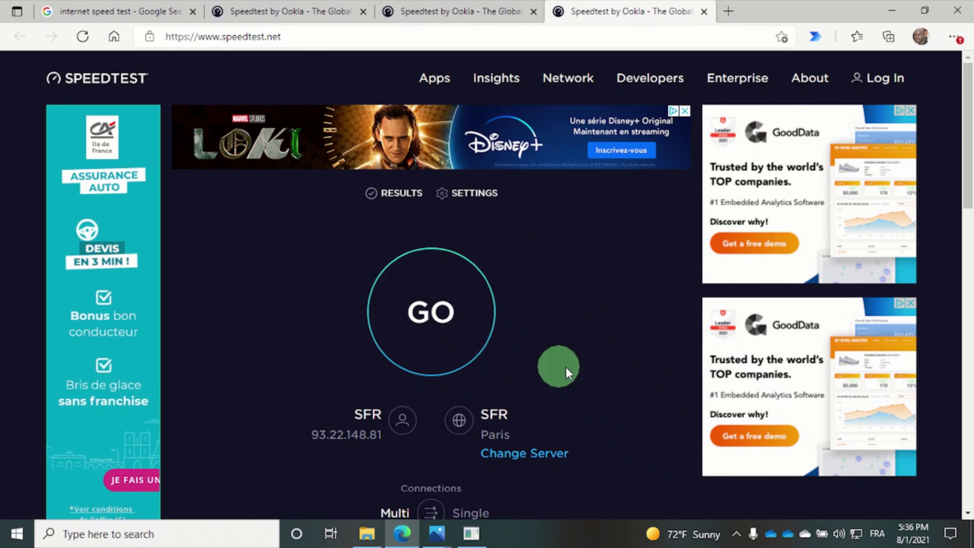
click(448, 315)
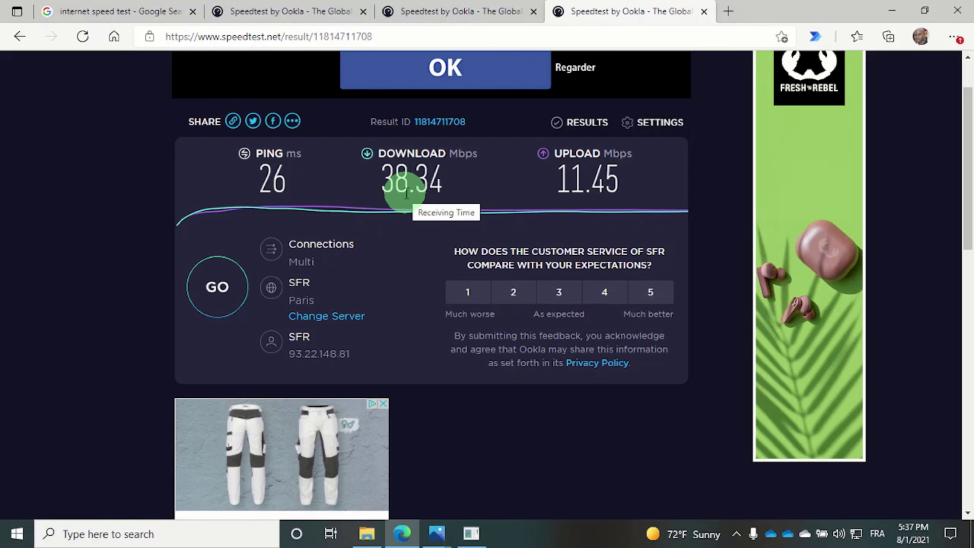
click(441, 22)
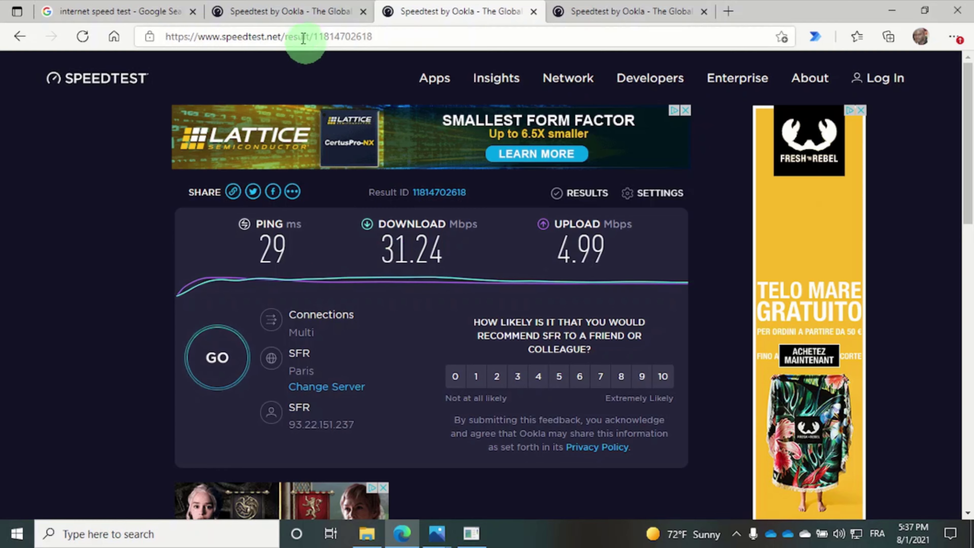
click(249, 11)
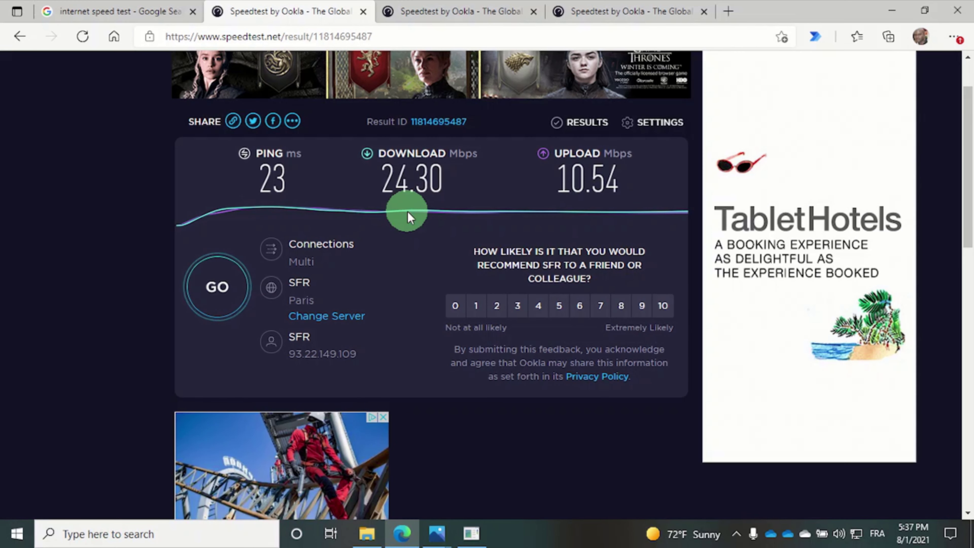
click(600, 23)
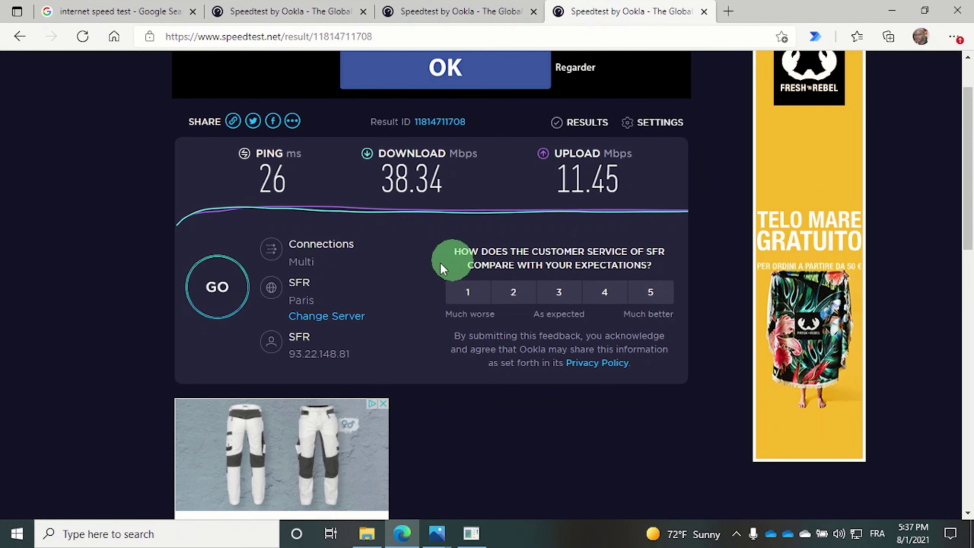